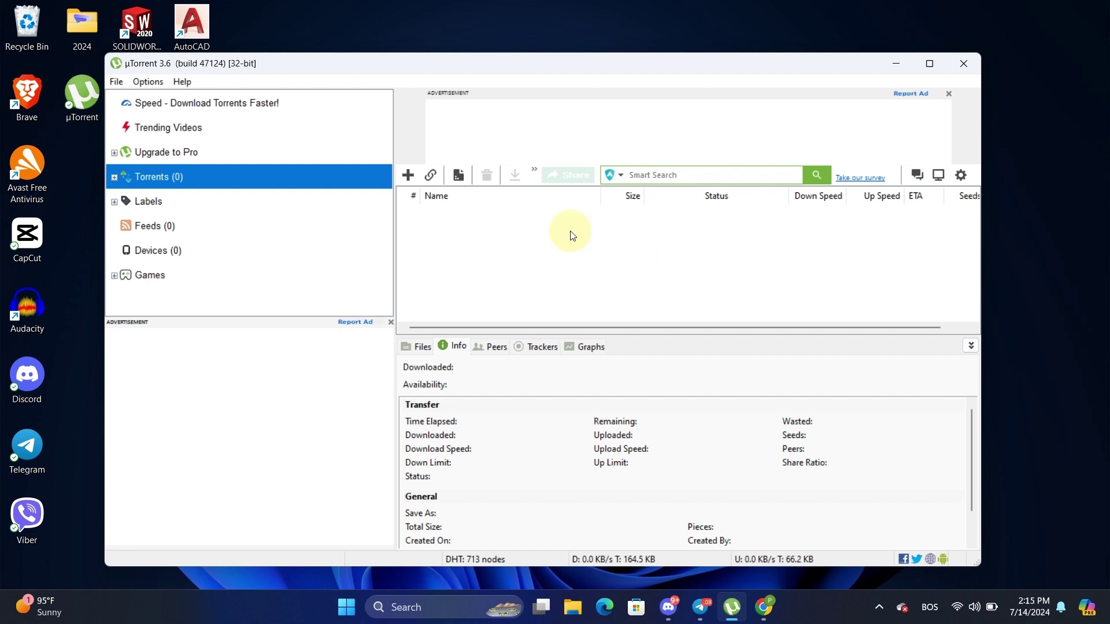
- Open µTorrent's Preferences on the Bandwidth settings page
click(148, 81)
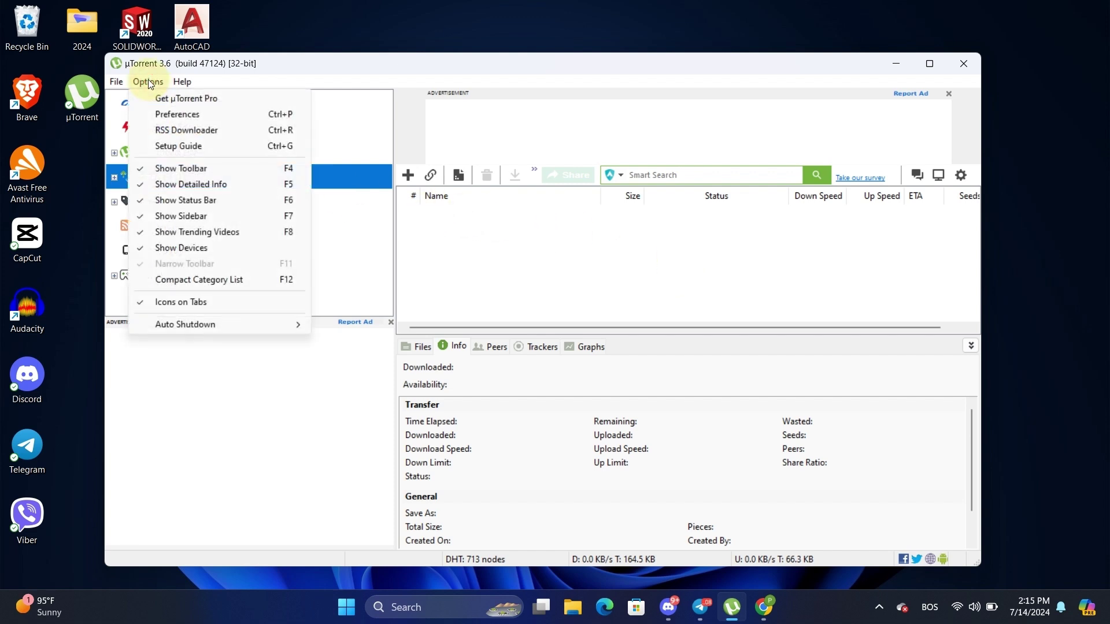
click(196, 114)
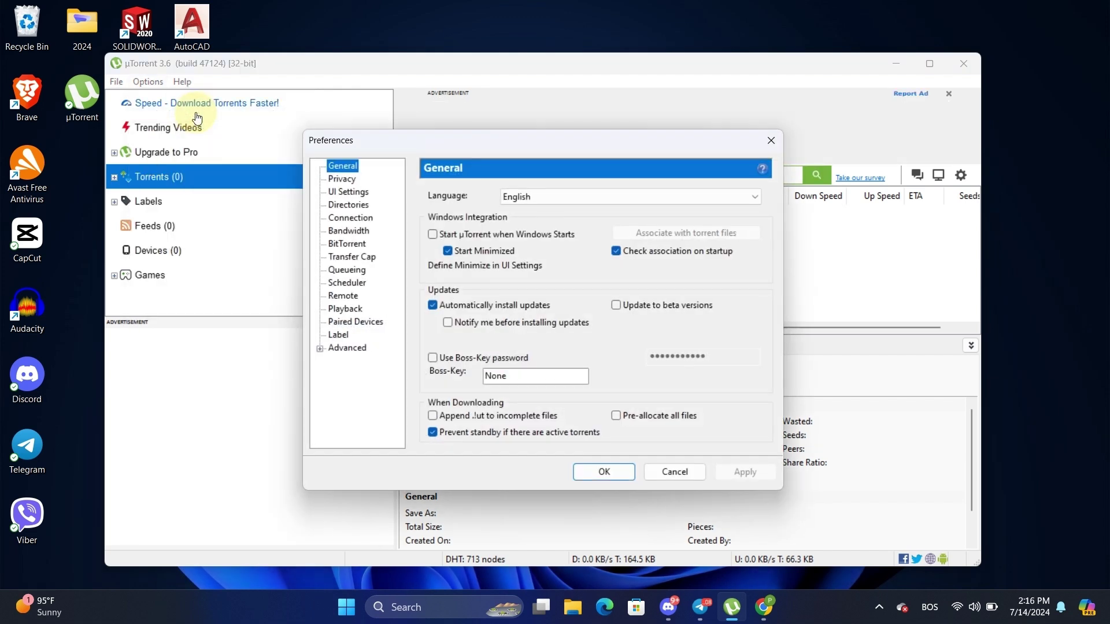
click(365, 234)
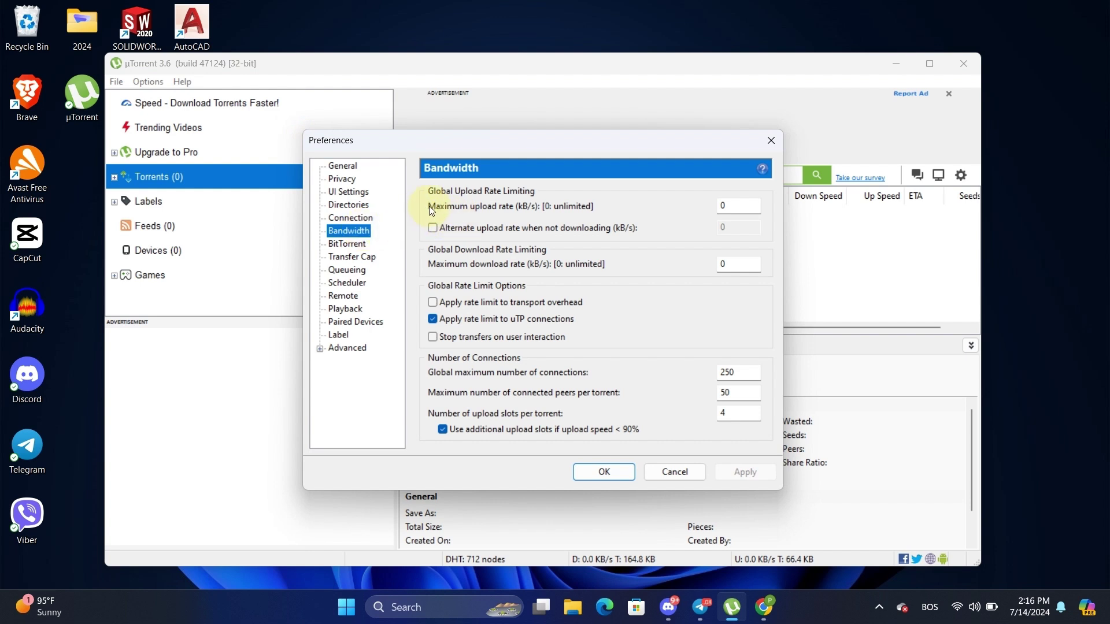
- Apply upload rate 100 kB/s, download 0, 2330 connections, 250 peers and 14 upload slots
double_click(735, 205)
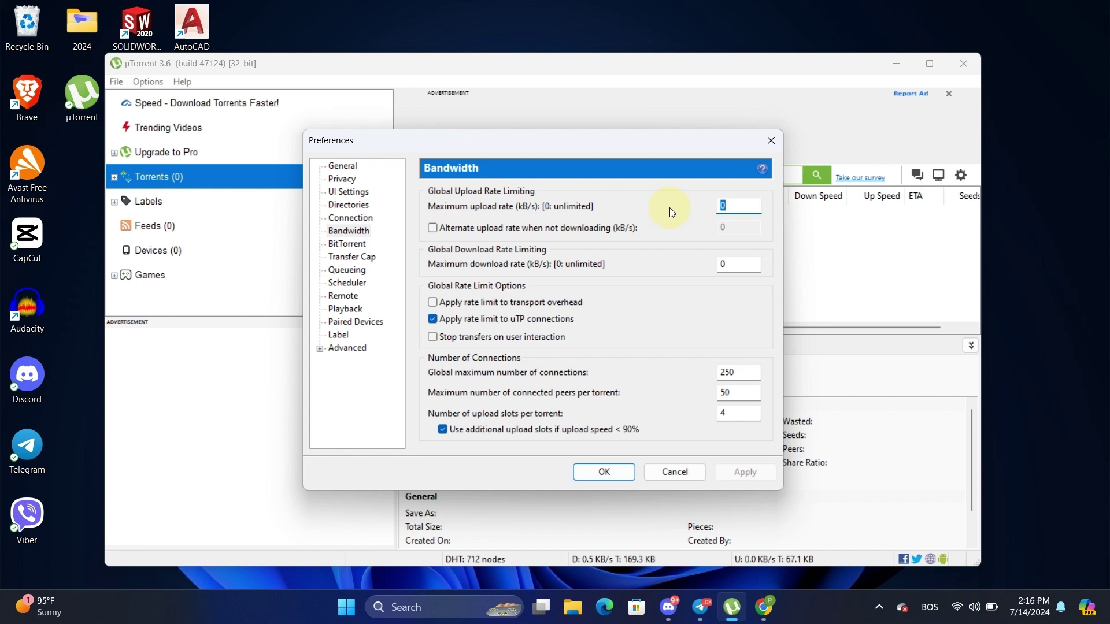
text(100)
drag(739, 264, 709, 266)
text(0)
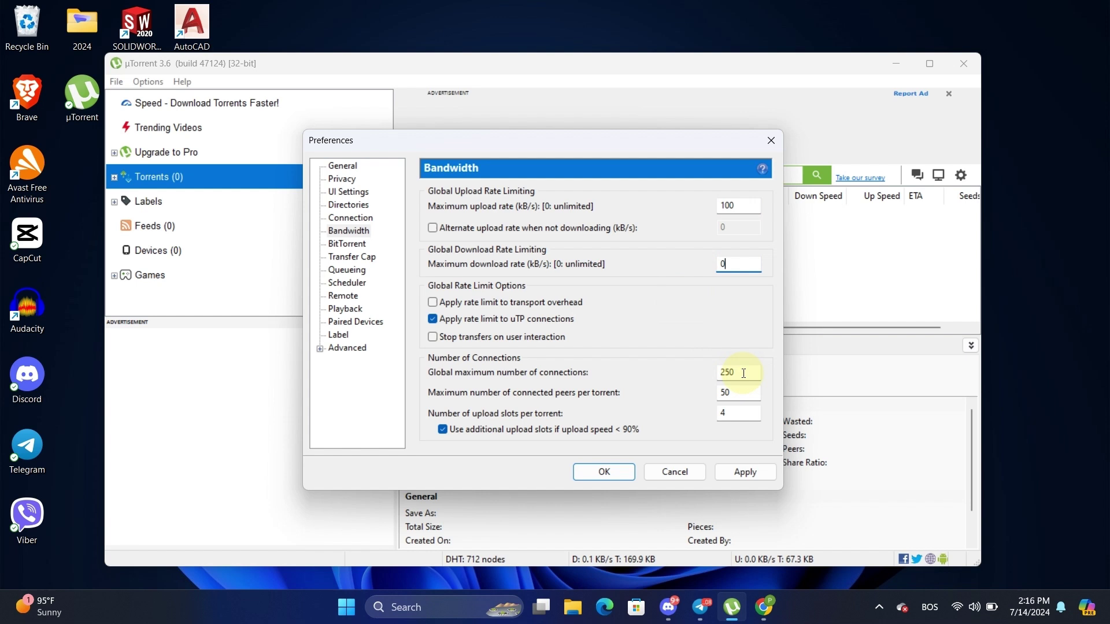
drag(742, 372, 709, 379)
text(2330)
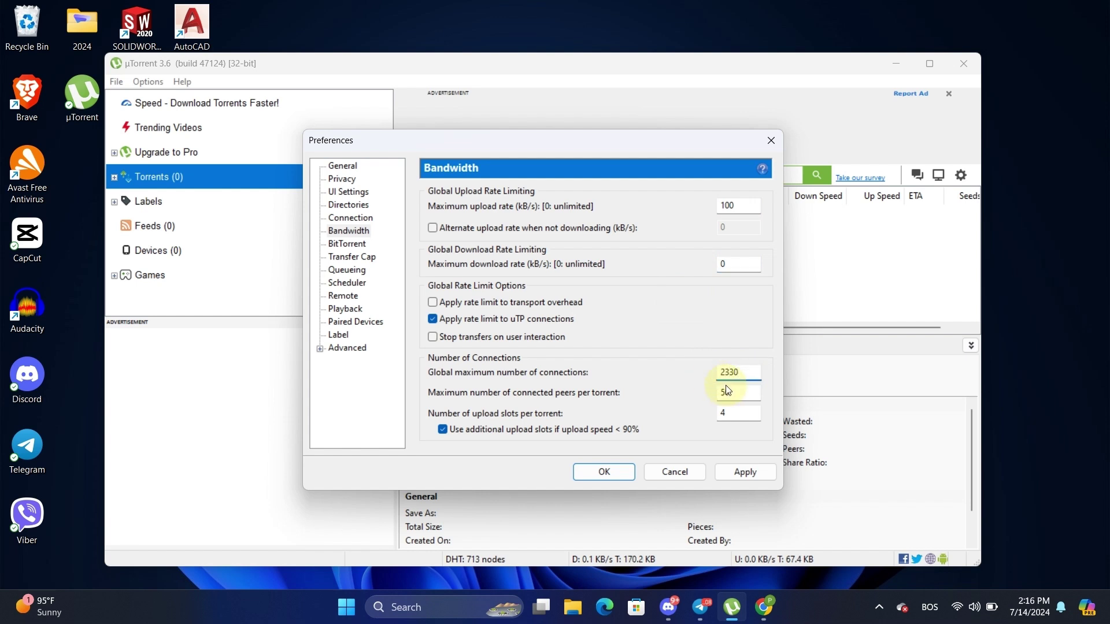
drag(743, 393, 708, 397)
text(250)
double_click(725, 409)
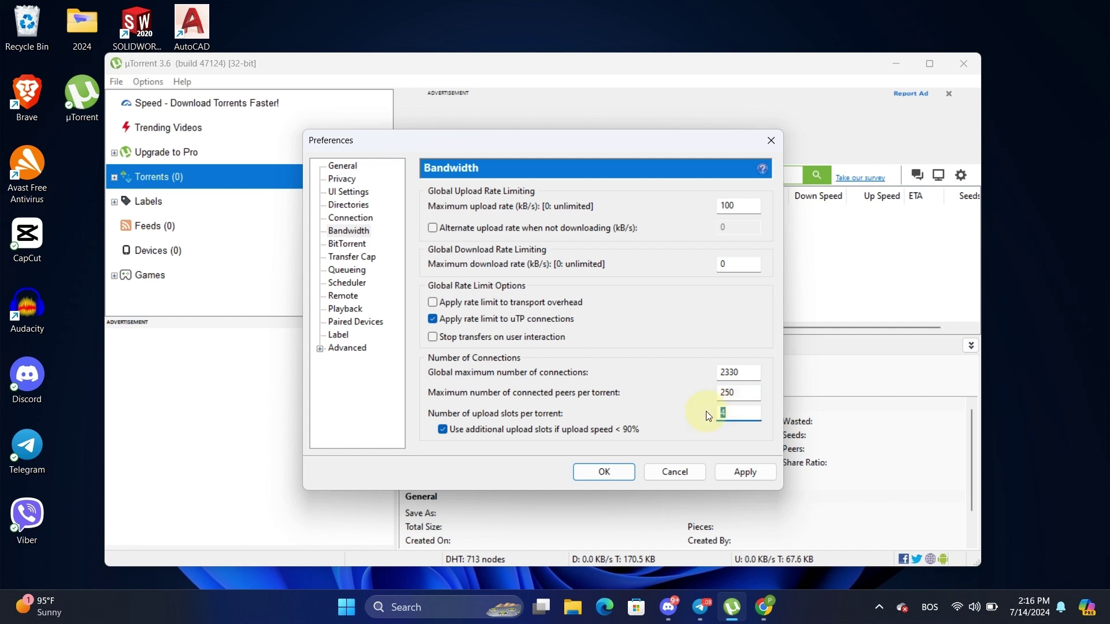
text(14)
click(743, 470)
- Close Preferences with OK, keeping the new bandwidth settings
click(611, 473)
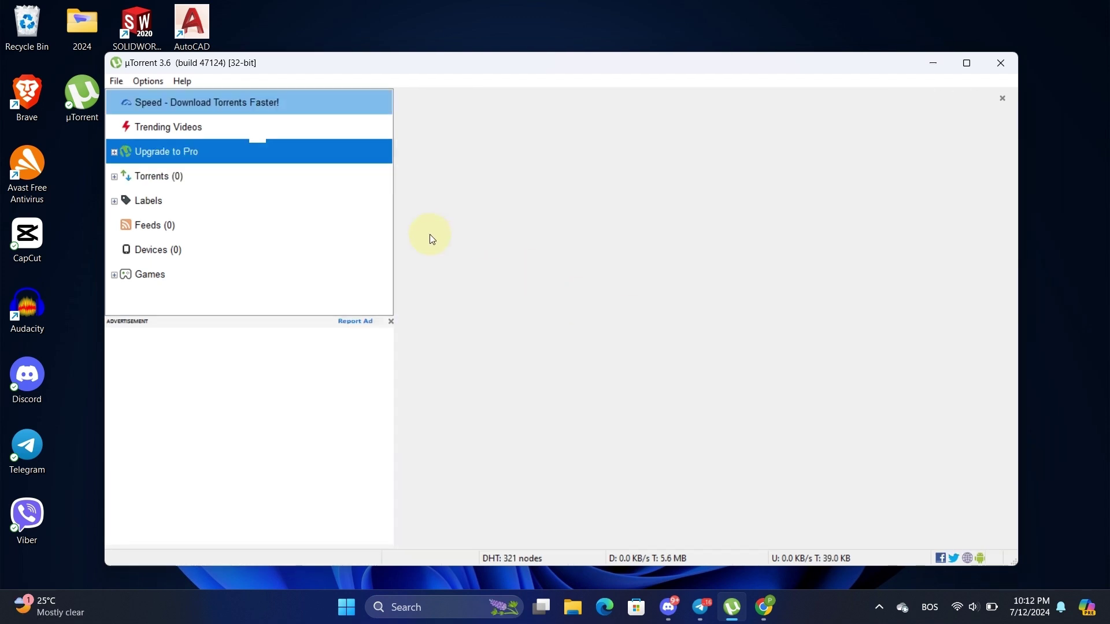
- Change the Advanced setting bt.connect_speed from 25 to 80
click(151, 80)
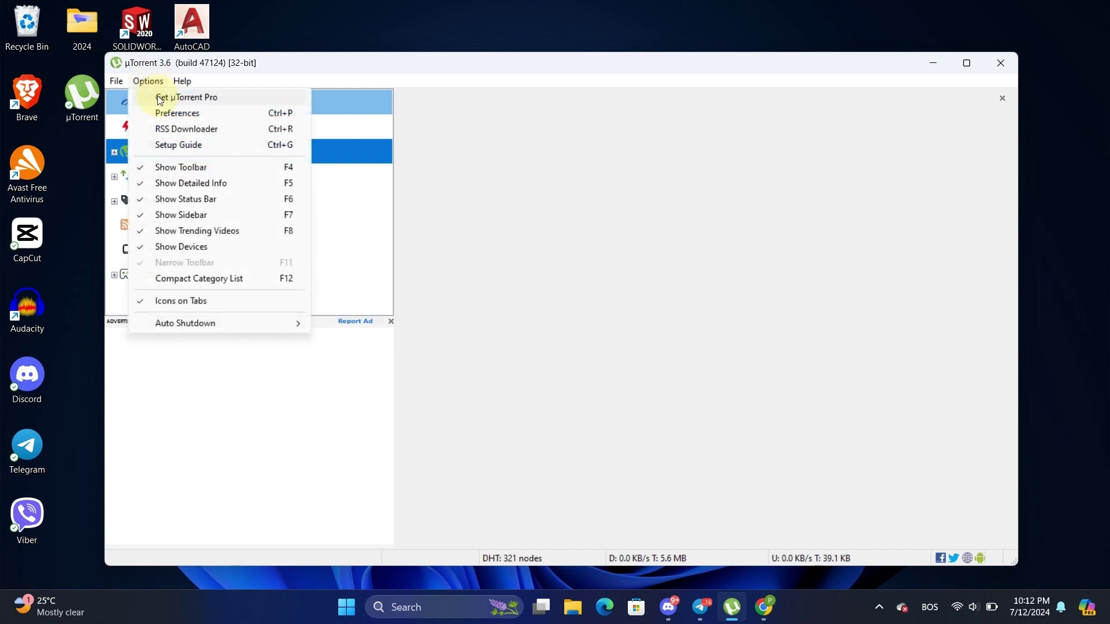
click(177, 119)
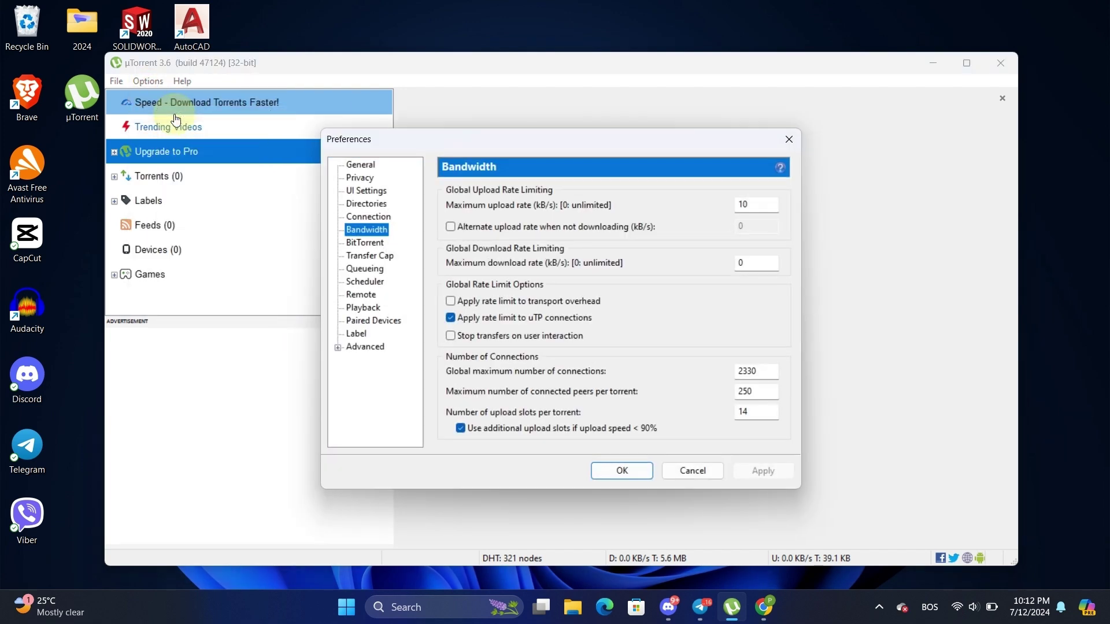
click(367, 349)
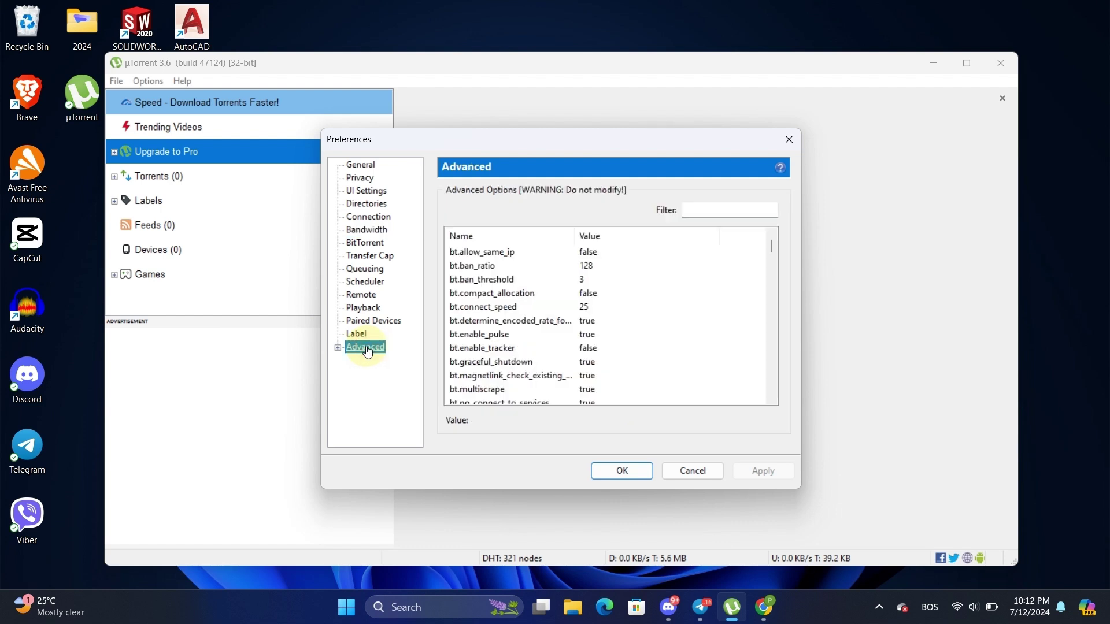
click(590, 306)
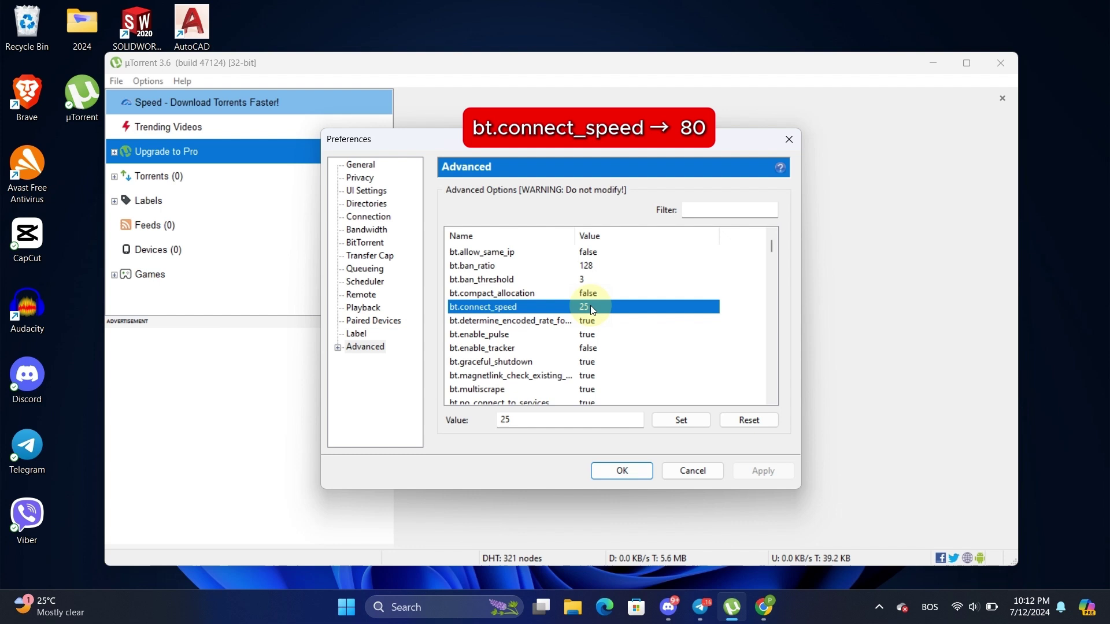
drag(518, 420, 497, 420)
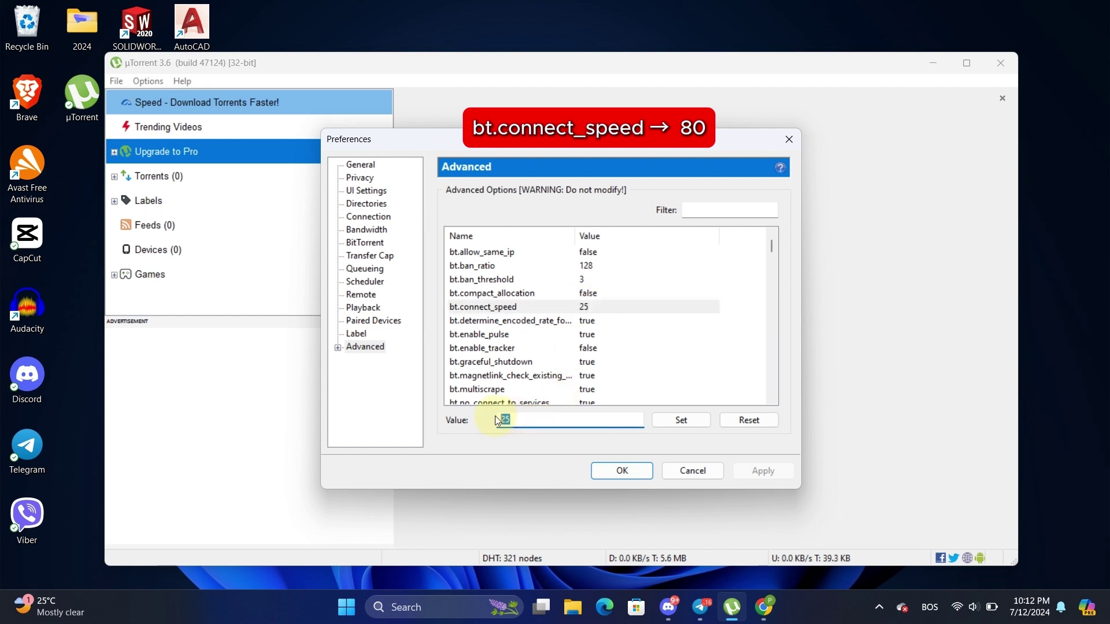
text(80)
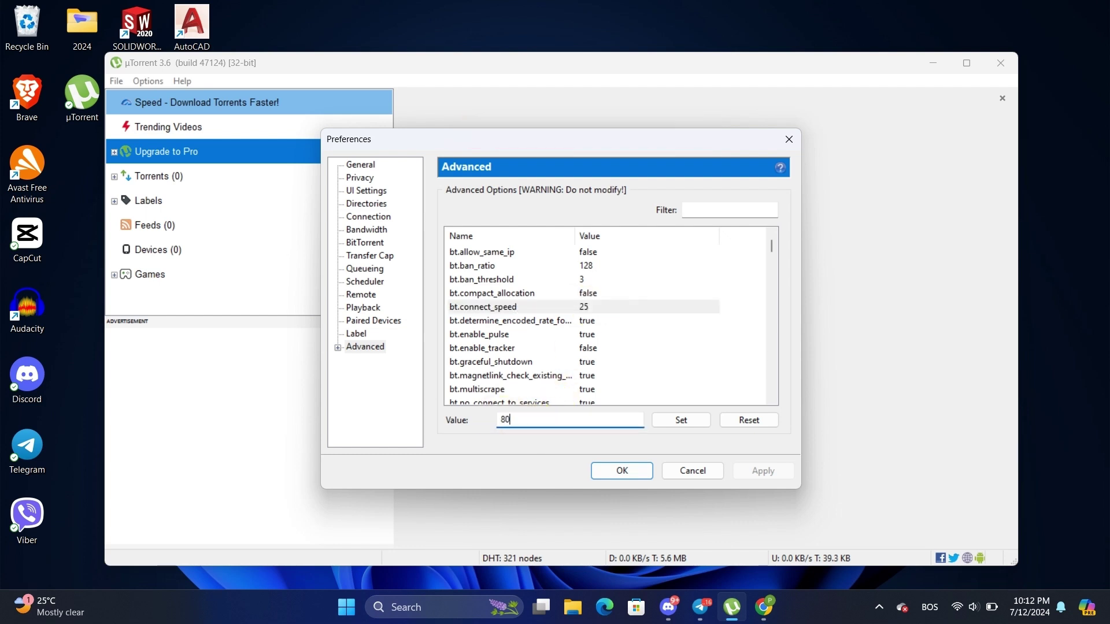
click(686, 422)
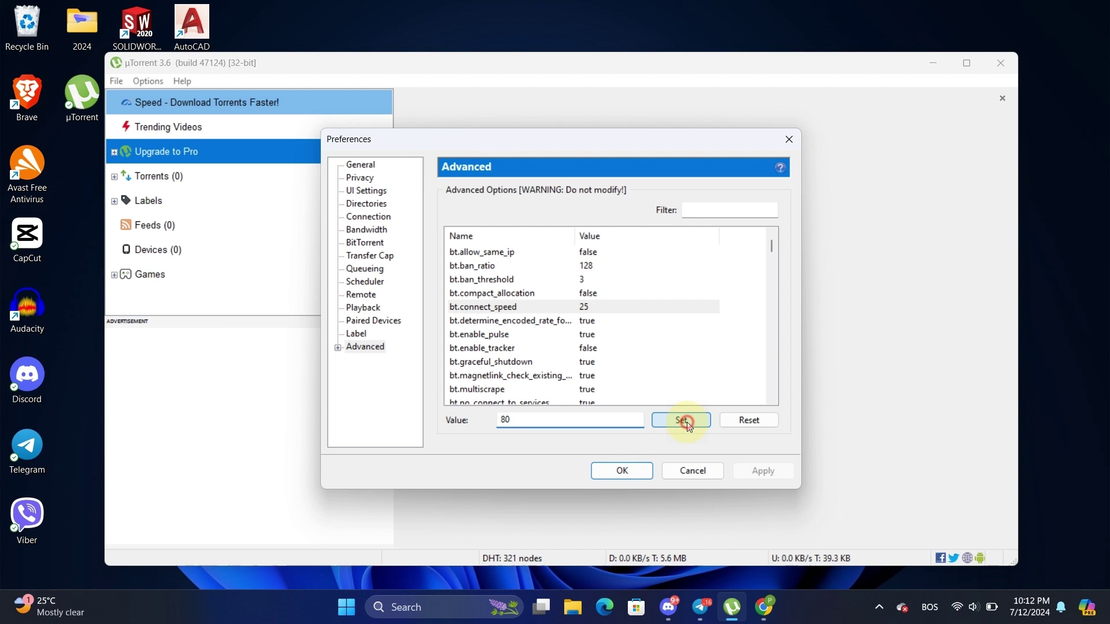
- Filter advanced settings by 'net.max', set net.max_halfopen to 100, and close Preferences
click(732, 208)
text(net)
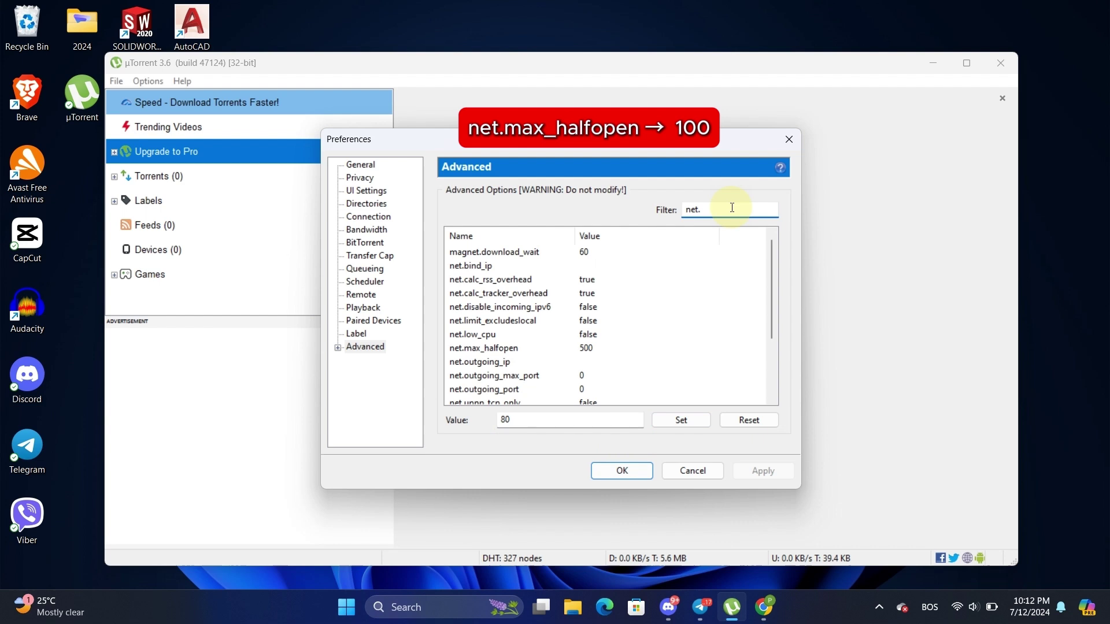
text(.max_)
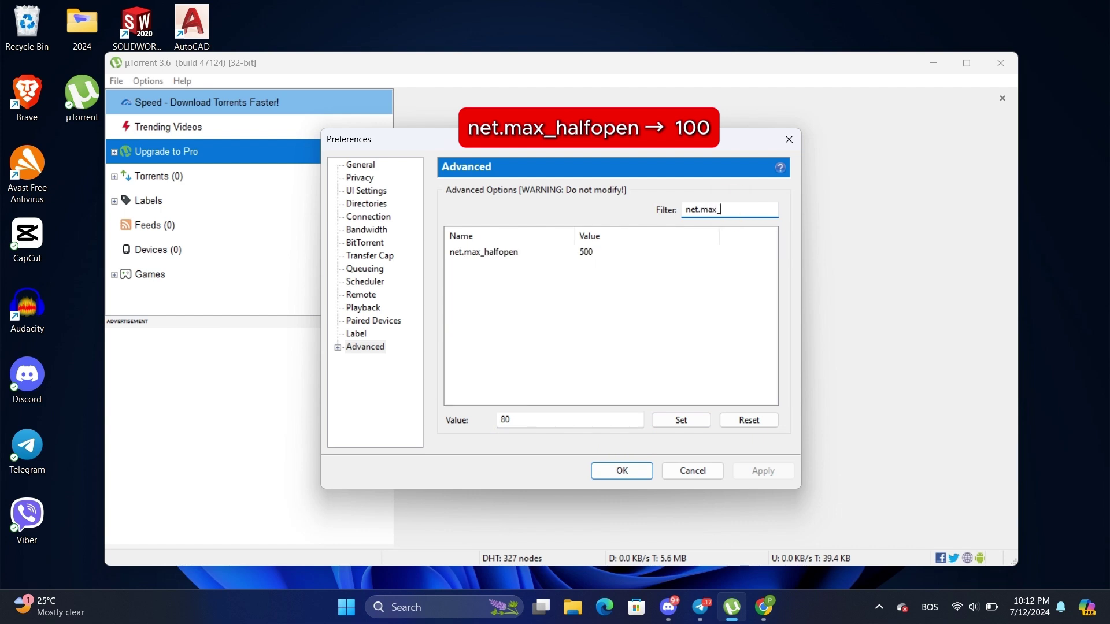
click(559, 254)
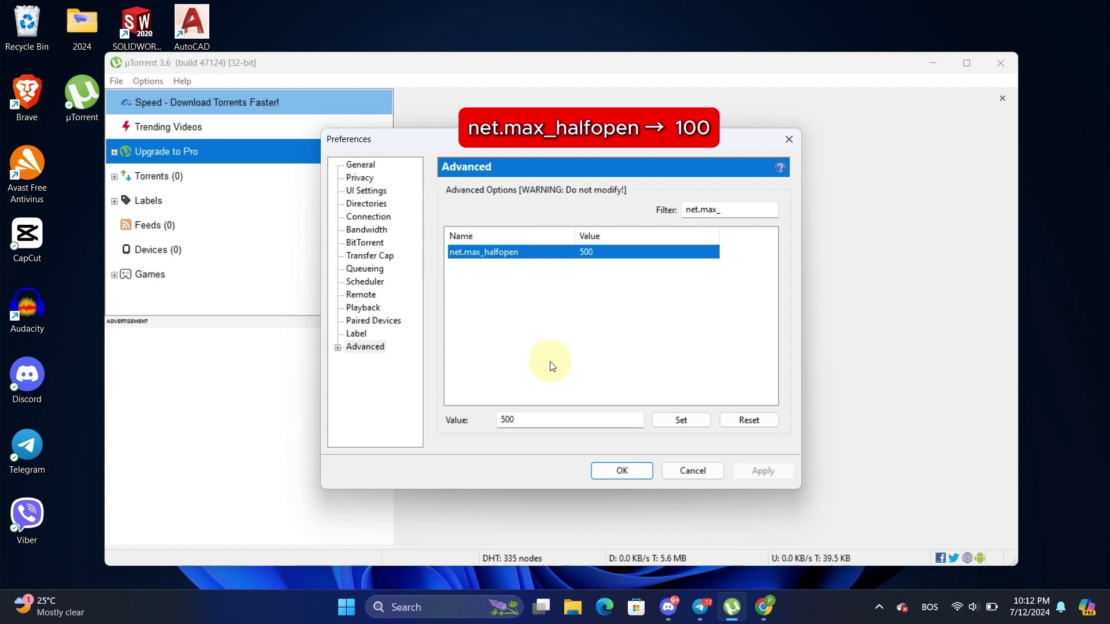
click(531, 421)
drag(530, 421, 490, 425)
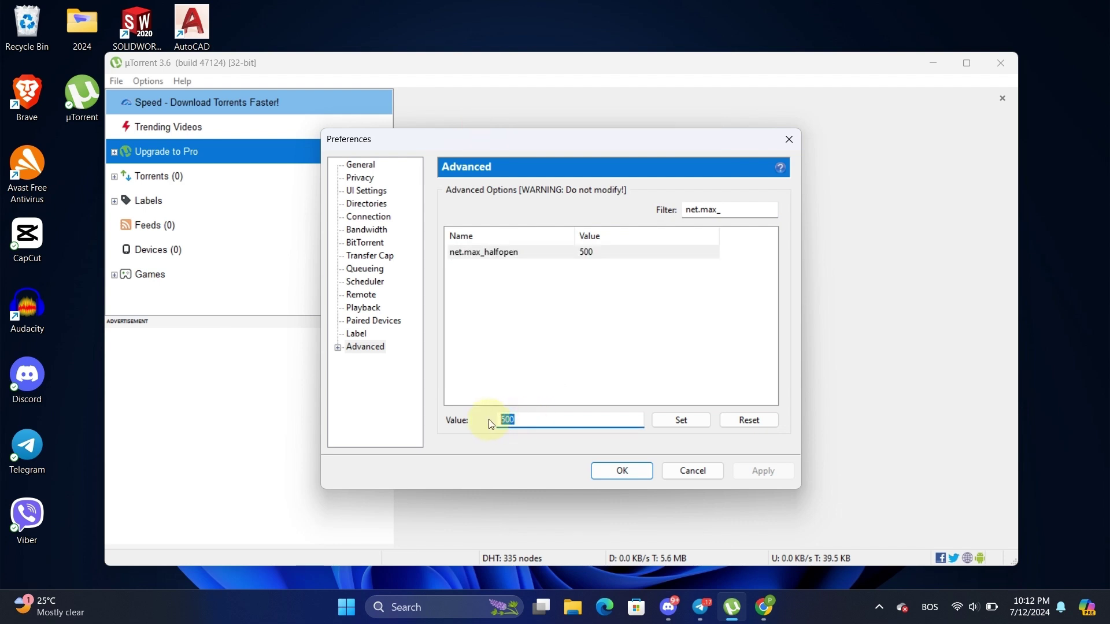
text(100)
click(692, 424)
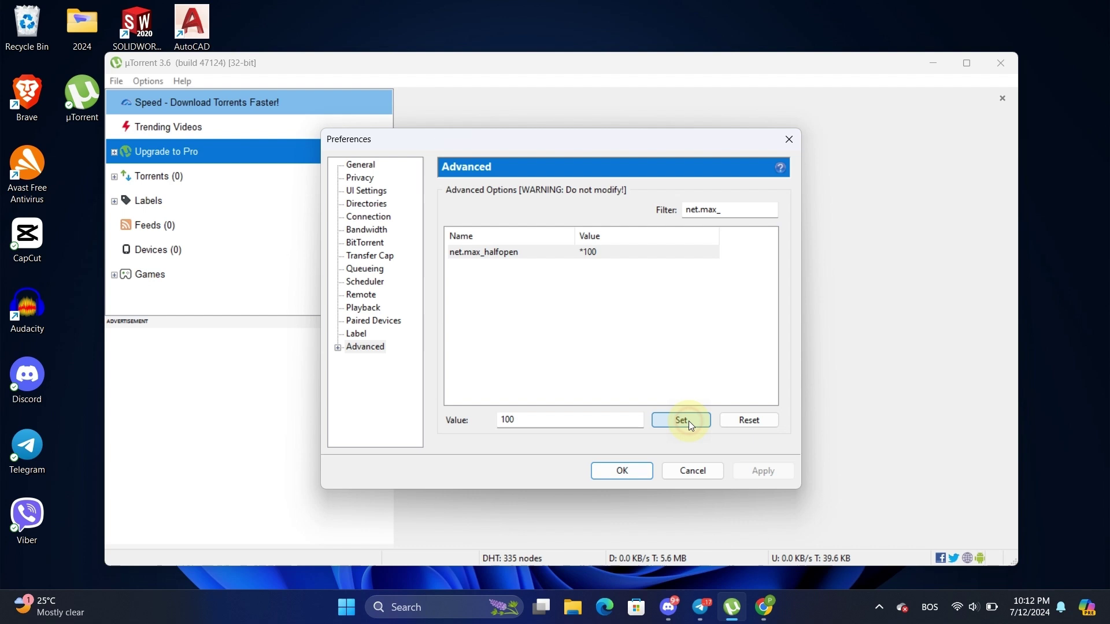
click(623, 478)
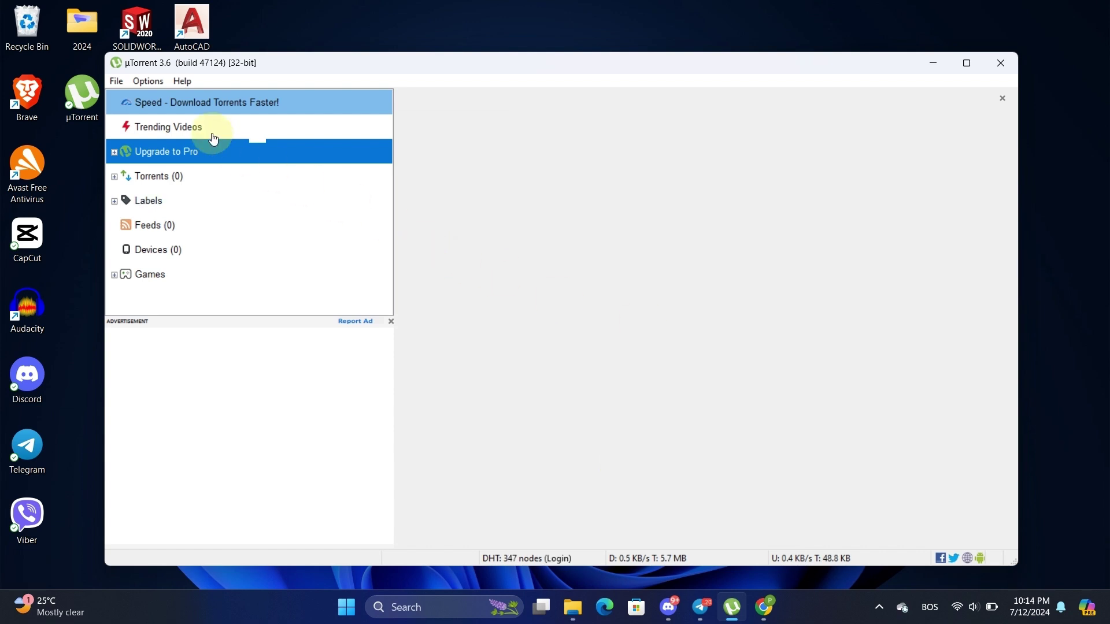
- Set the Queueing maximum active torrents to 1 and save the preferences
click(149, 84)
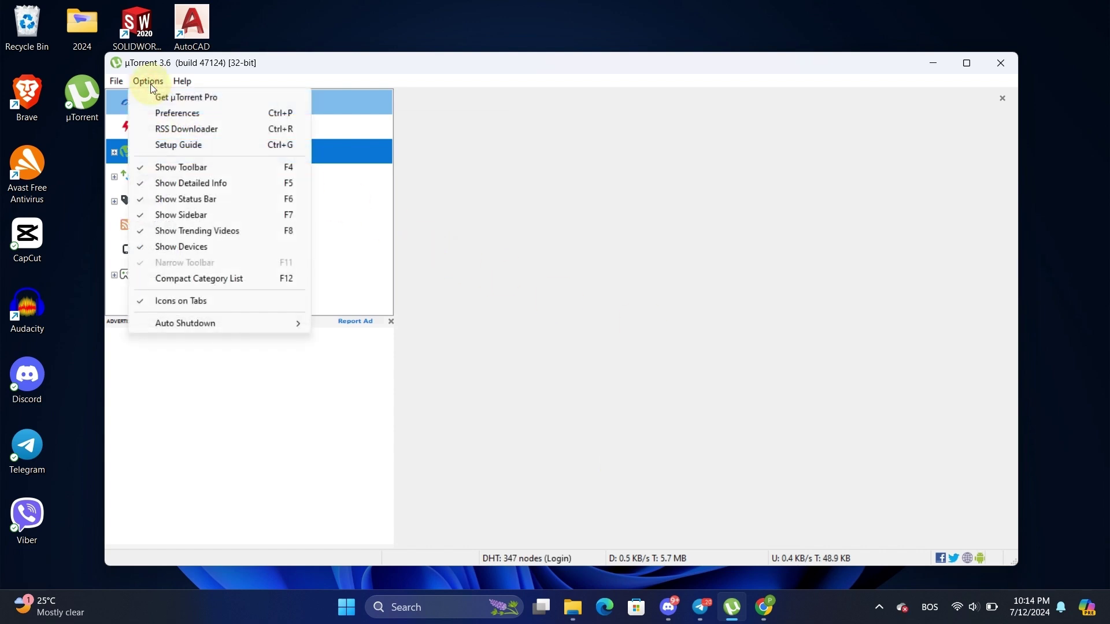
click(172, 110)
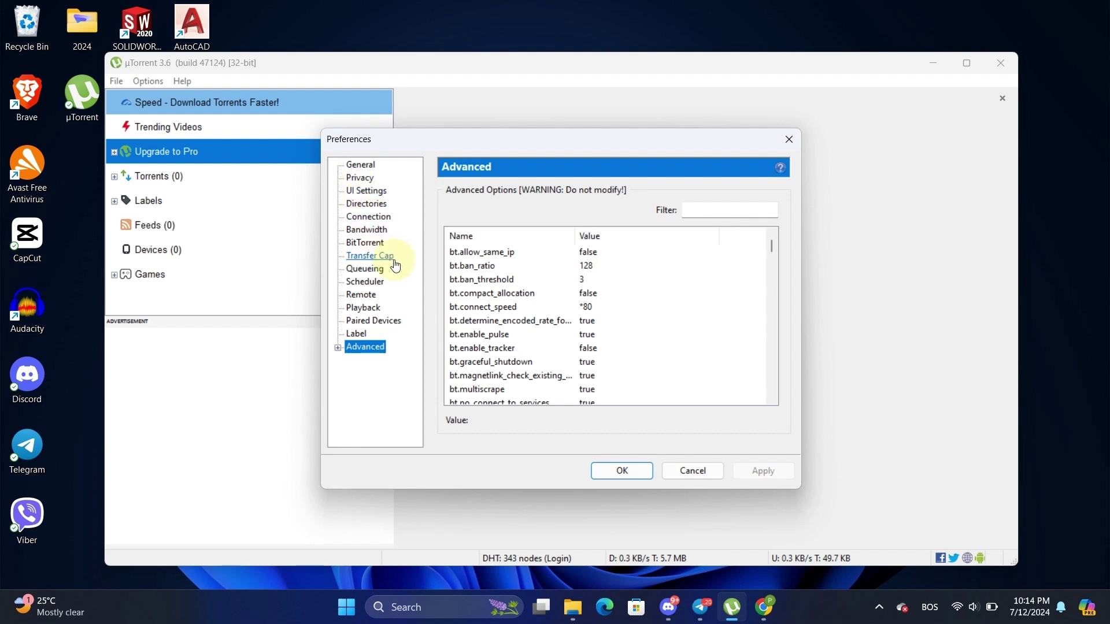
click(370, 271)
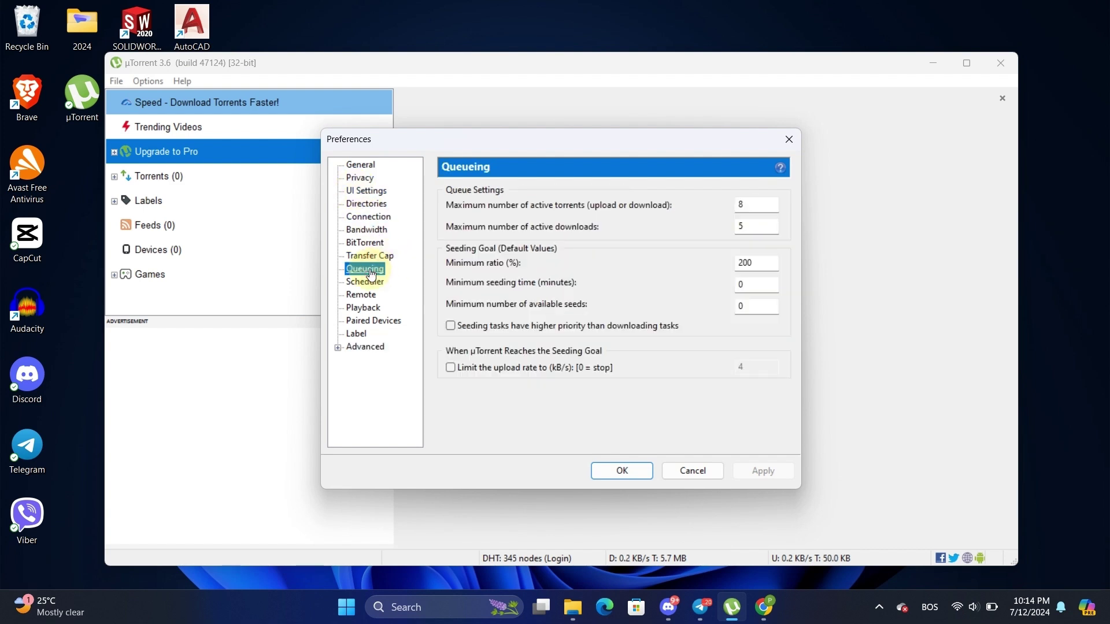
double_click(758, 201)
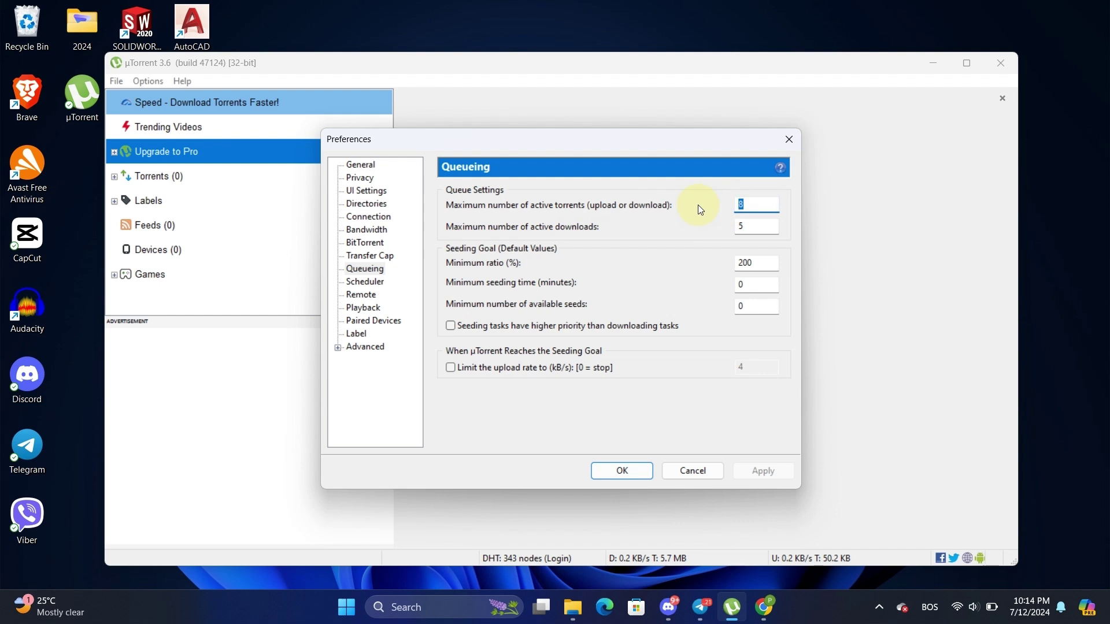
text(1)
click(772, 471)
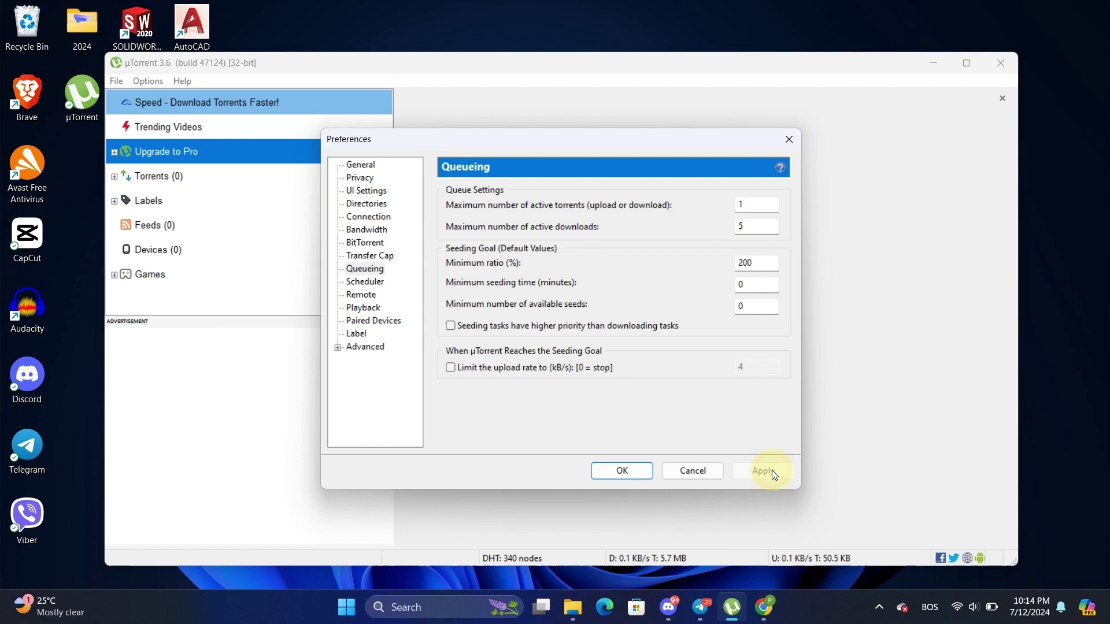
click(615, 474)
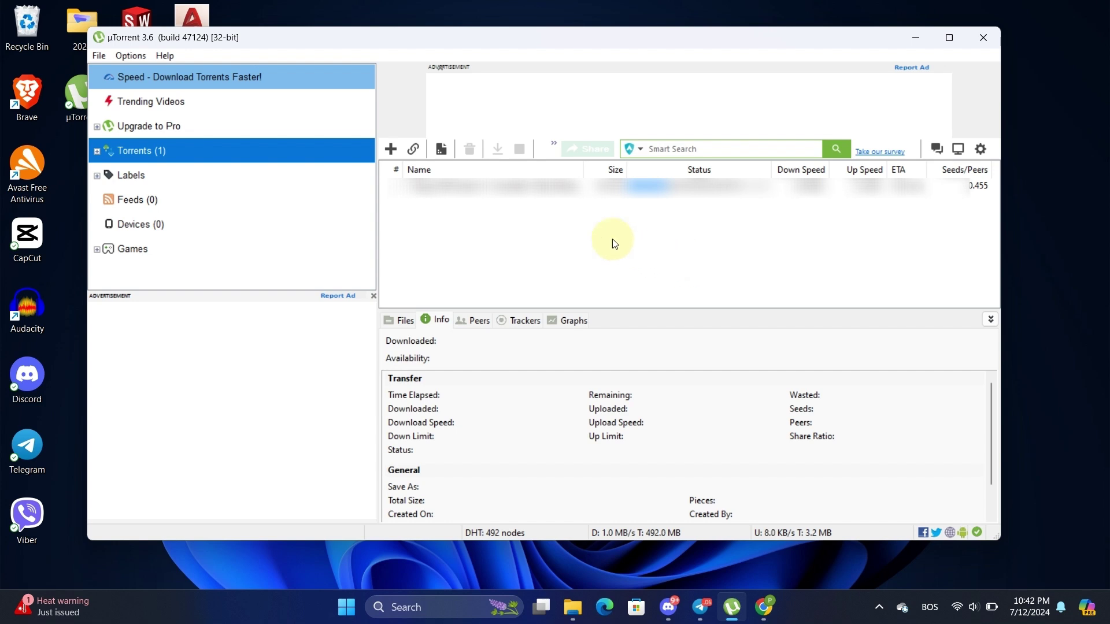
- Give the downloading torrent High bandwidth allocation, then deselect it
right_click(529, 186)
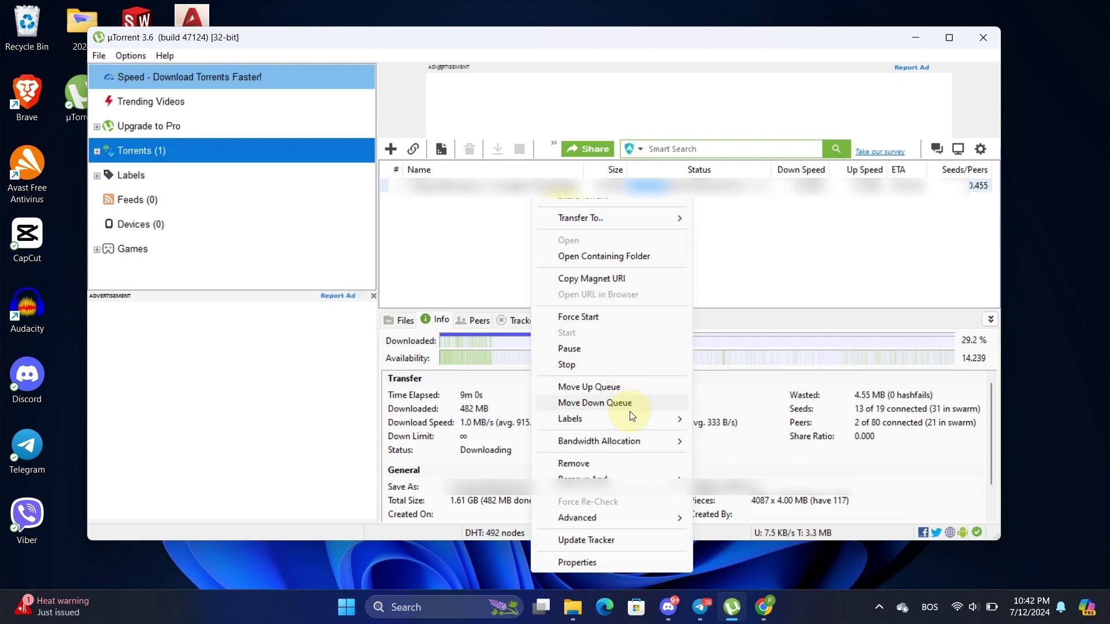
mouse_move(643, 440)
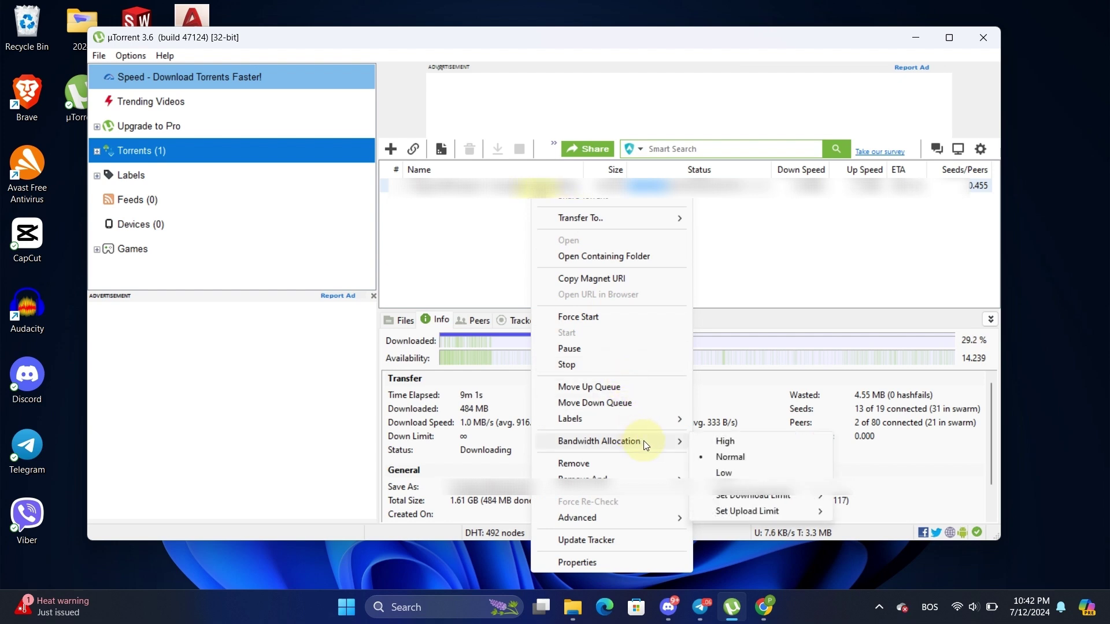
click(736, 443)
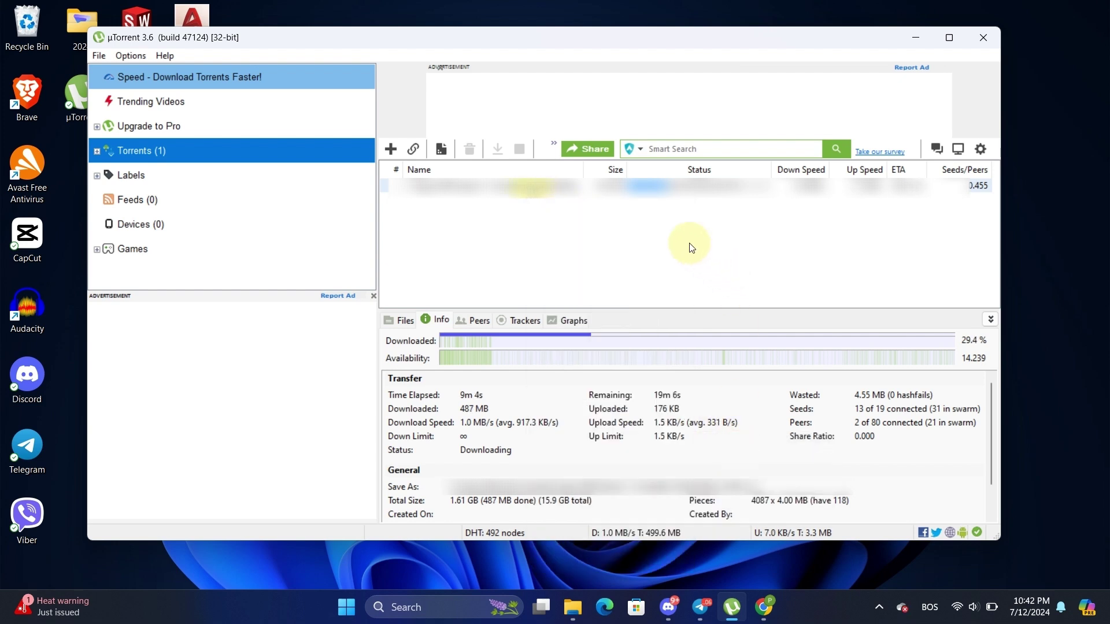
click(640, 243)
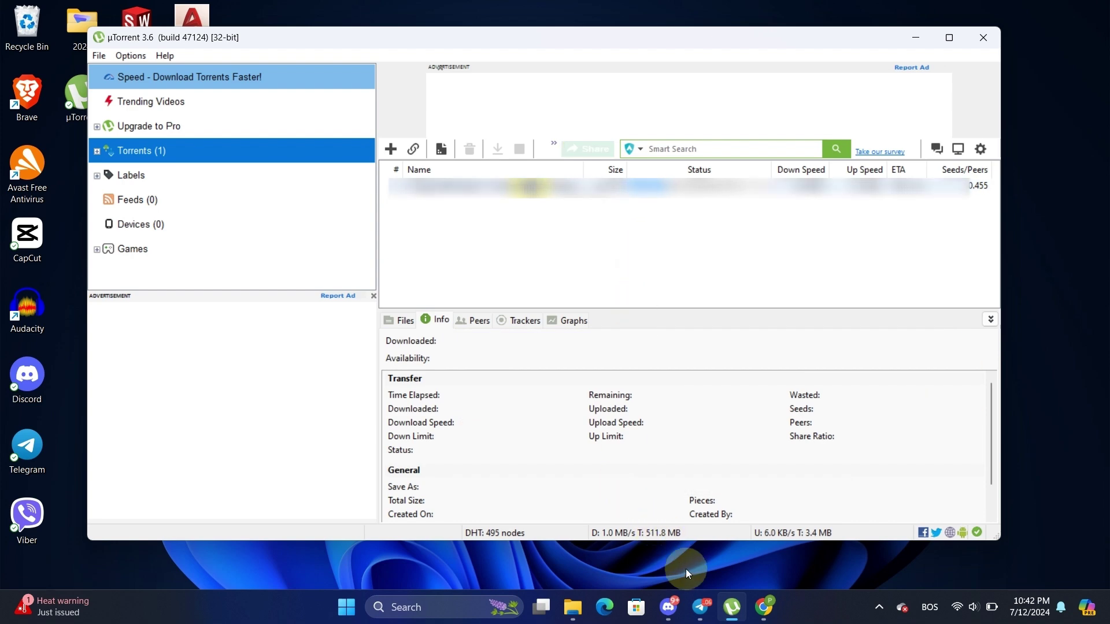
- Go to techspree.net in Chrome
click(769, 613)
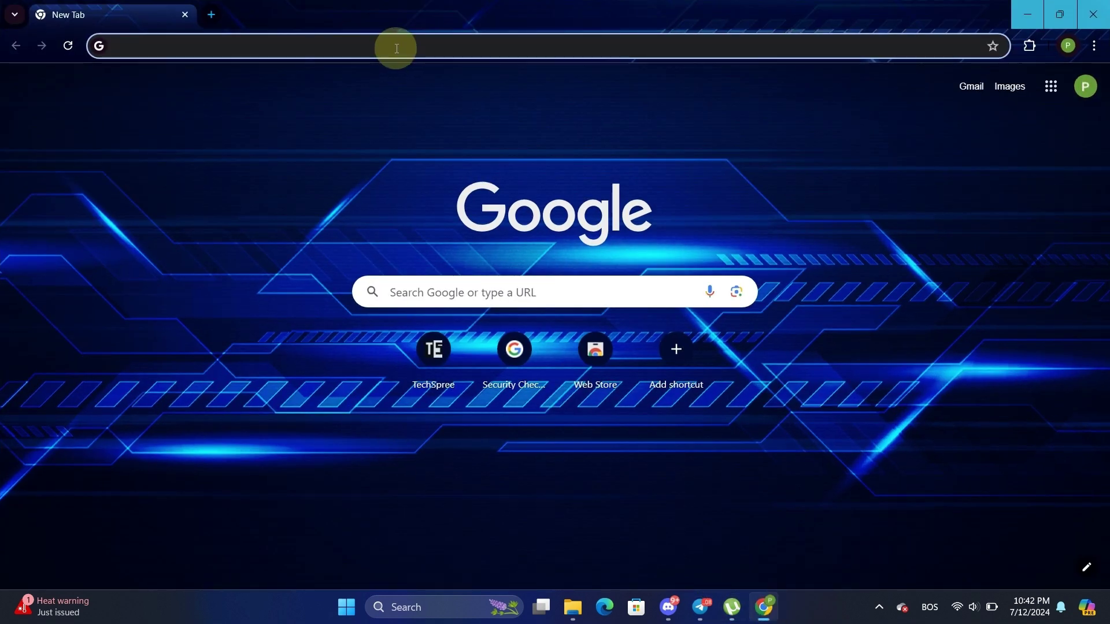
text(techspree)
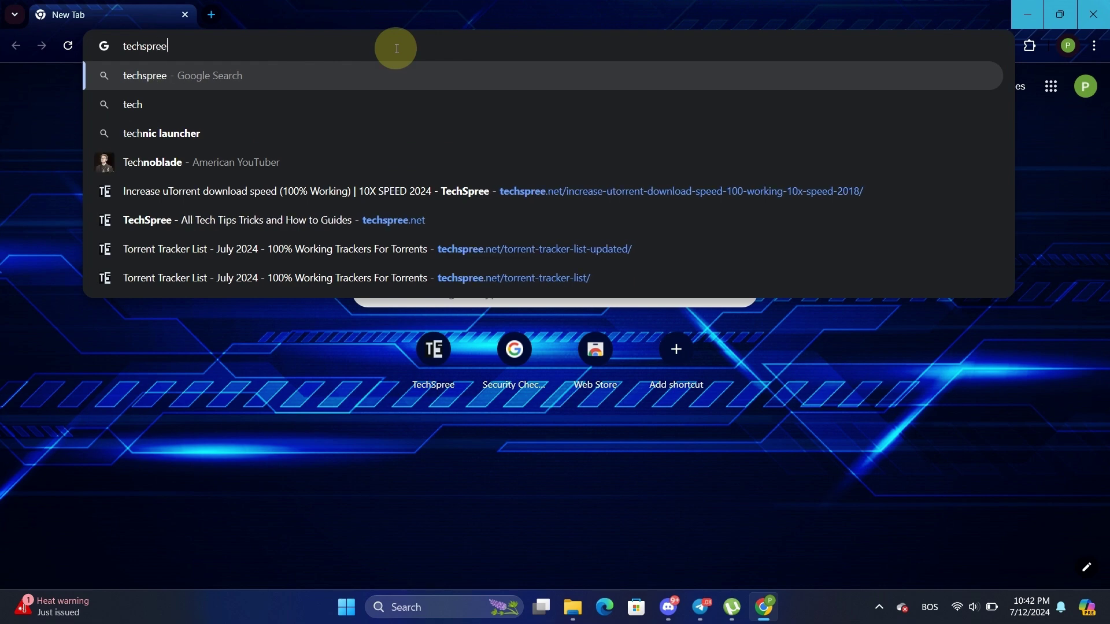
text(.net)
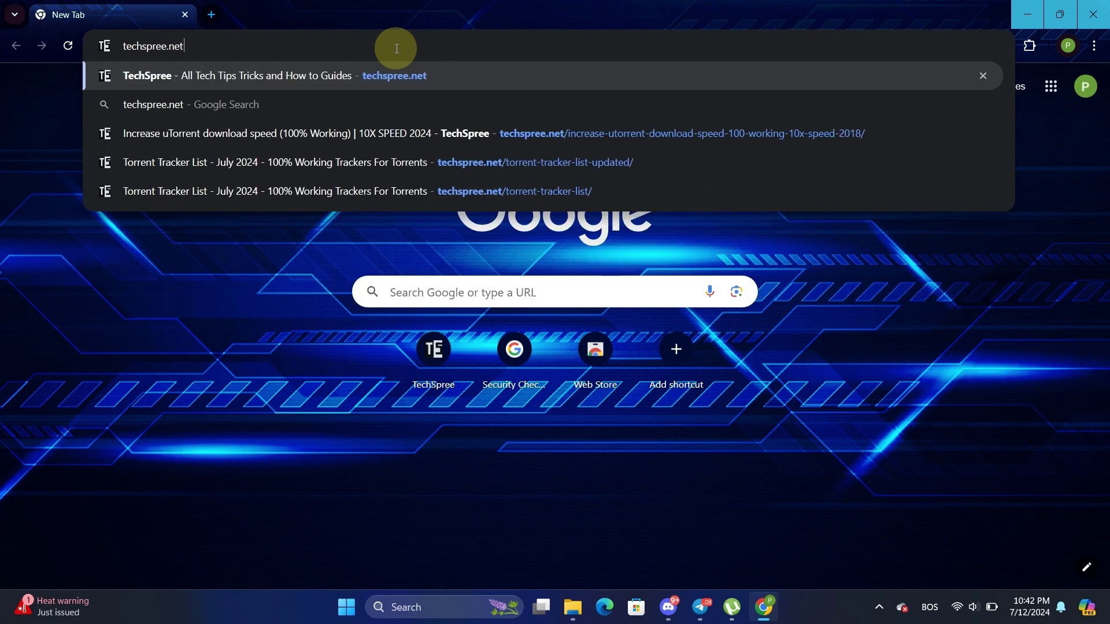
key(Return)
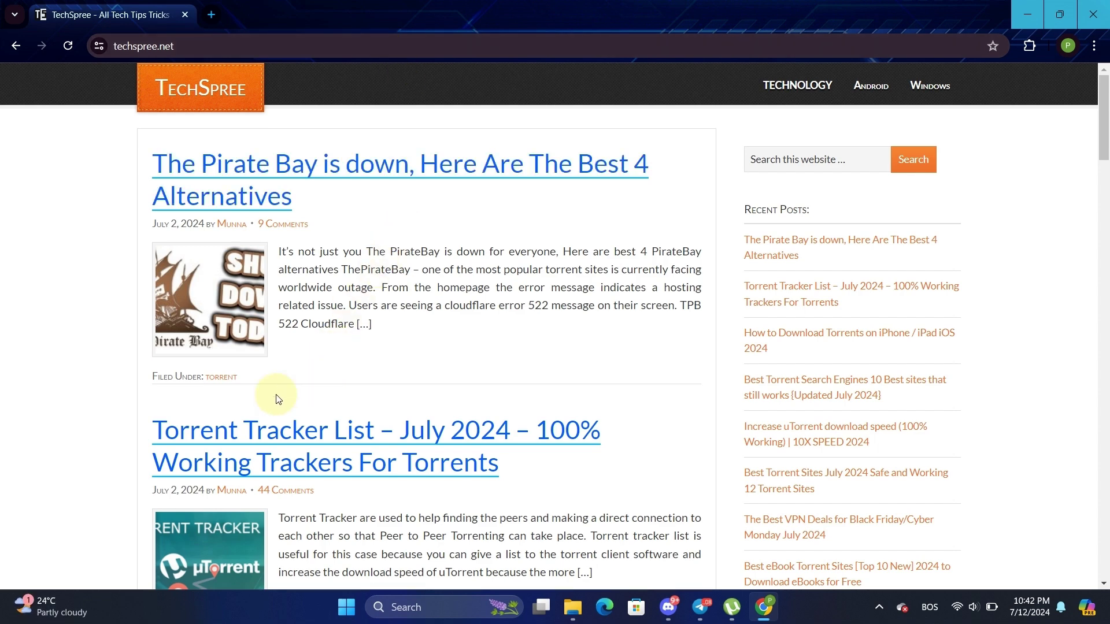
- Open the Torrent Tracker List article and copy its full list of tracker URLs
scroll(78, 393, down, 2)
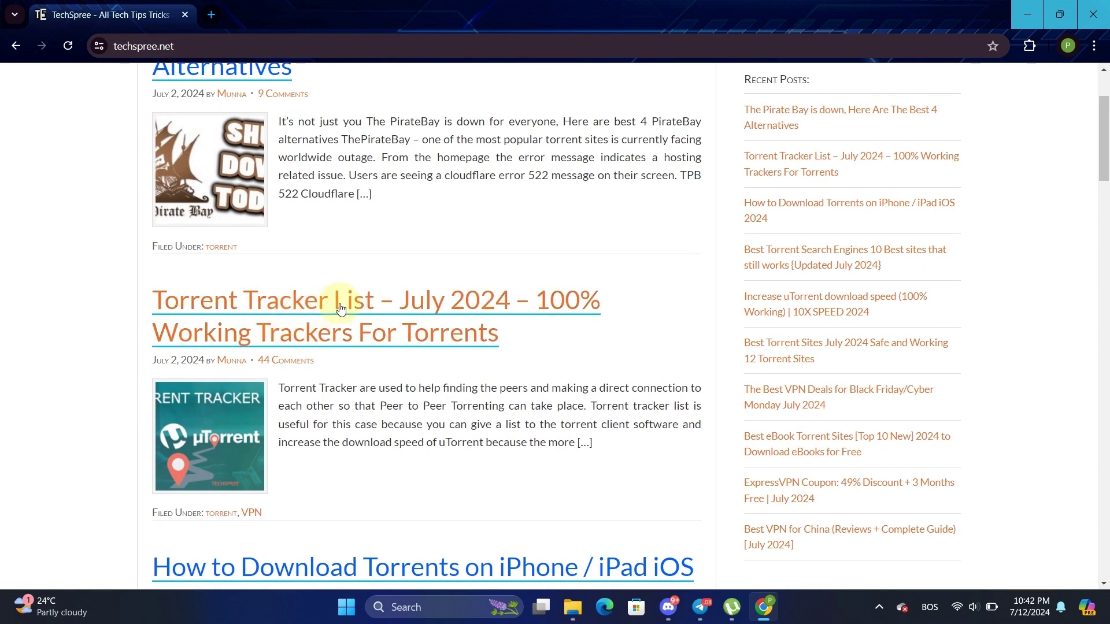
click(341, 308)
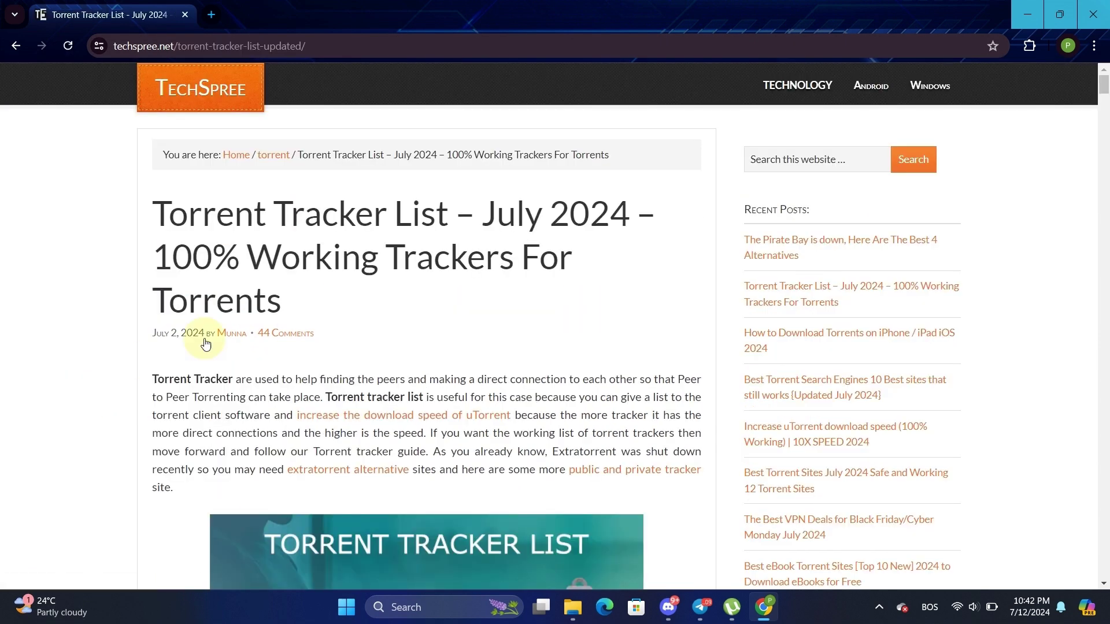
scroll(114, 335, down, 3)
scroll(114, 335, down, 15)
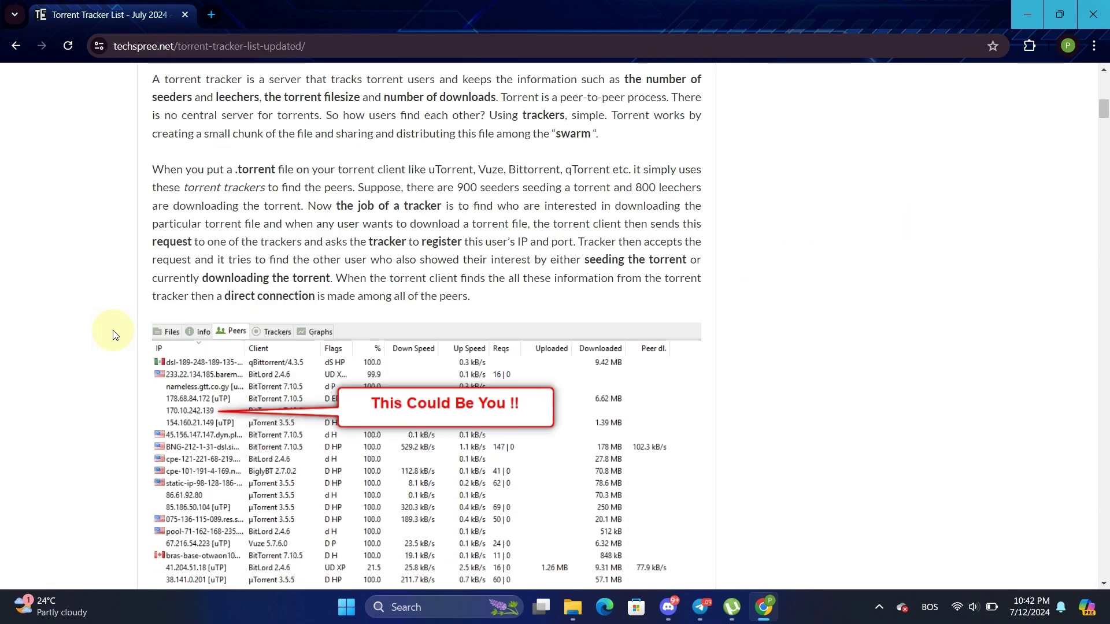
scroll(114, 335, down, 20)
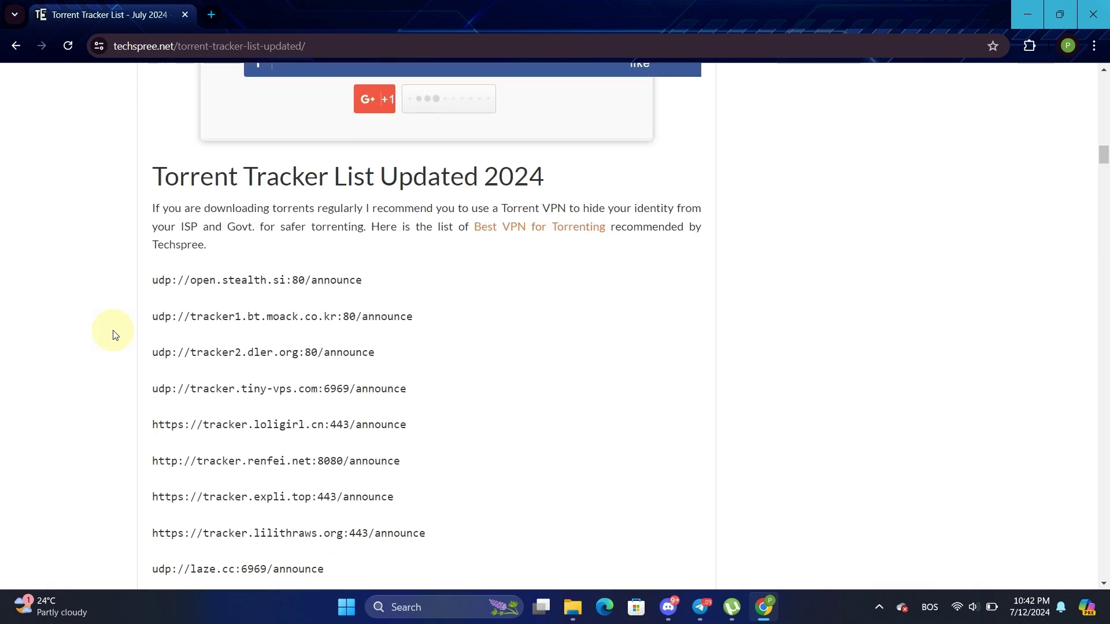
scroll(114, 334, up, 3)
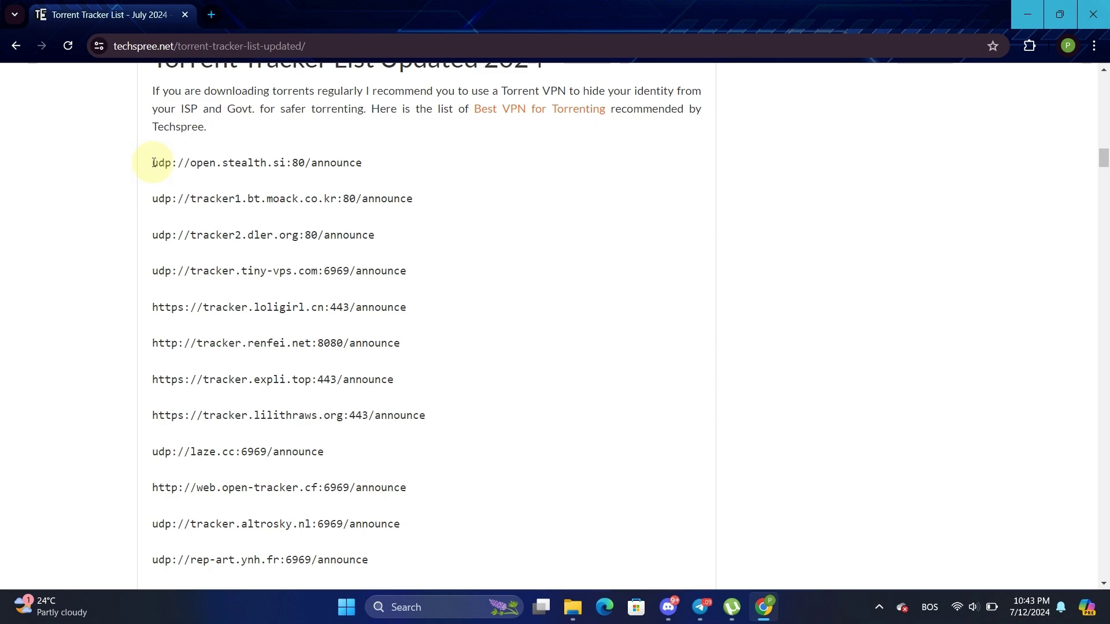
mouse_move(154, 163)
mouse_down()
mouse_move(280, 284)
mouse_move(389, 493)
mouse_move(403, 234)
mouse_move(398, 525)
mouse_move(426, 595)
mouse_move(416, 520)
mouse_move(418, 622)
mouse_move(416, 576)
mouse_move(404, 577)
mouse_move(408, 604)
mouse_move(416, 574)
mouse_move(408, 590)
mouse_move(372, 235)
mouse_move(348, 241)
mouse_up()
right_click(348, 241)
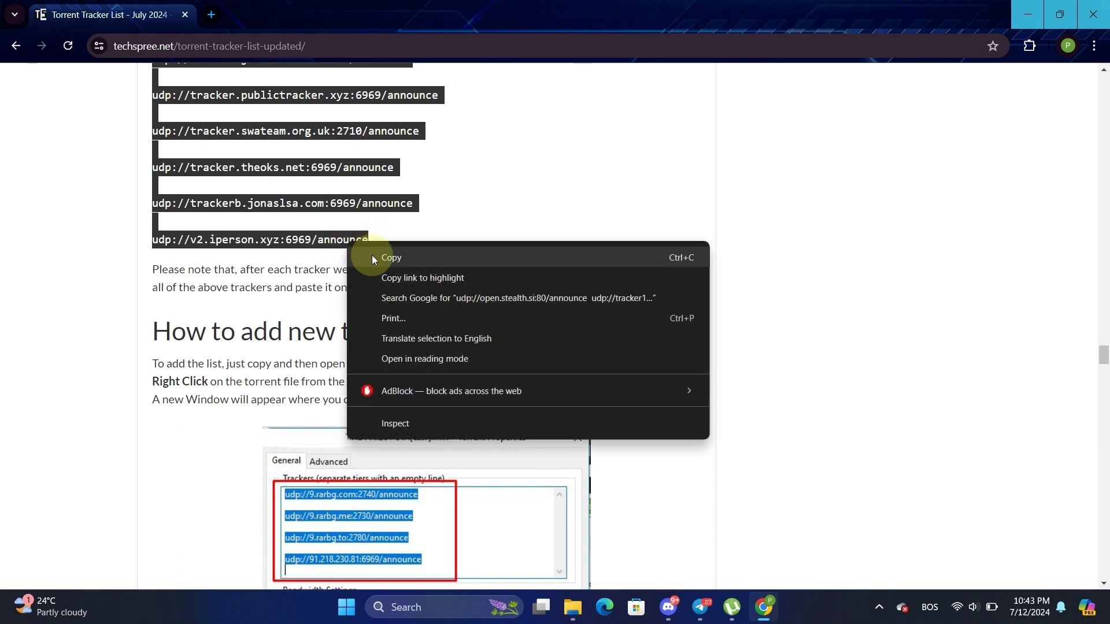
click(372, 255)
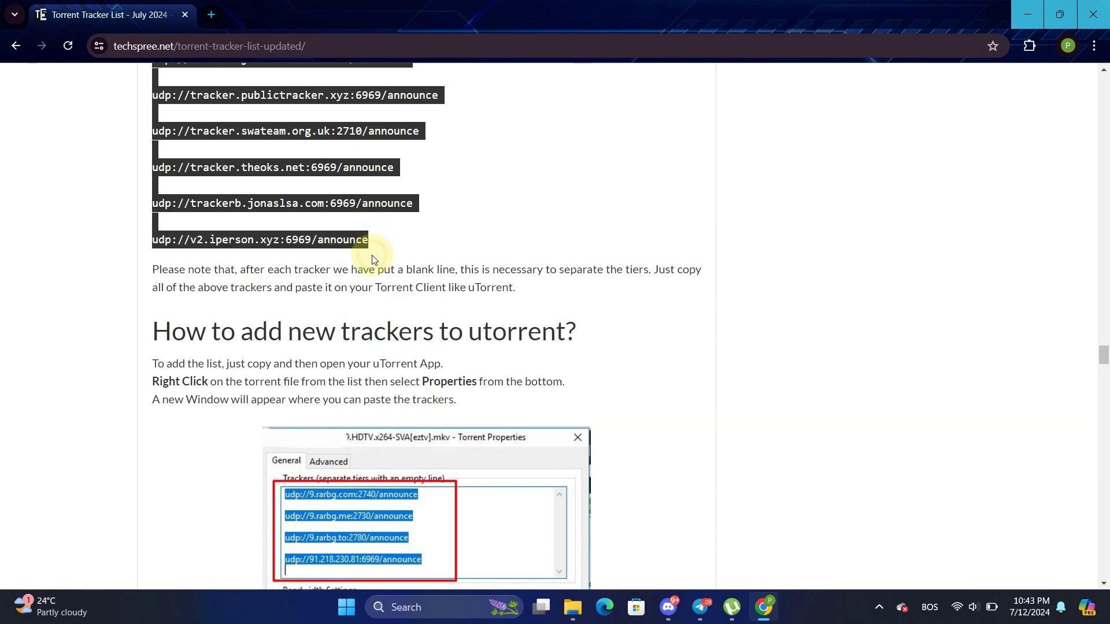
- Replace the torrent's tracker list with the copied TechSpree trackers and save its properties
click(1023, 15)
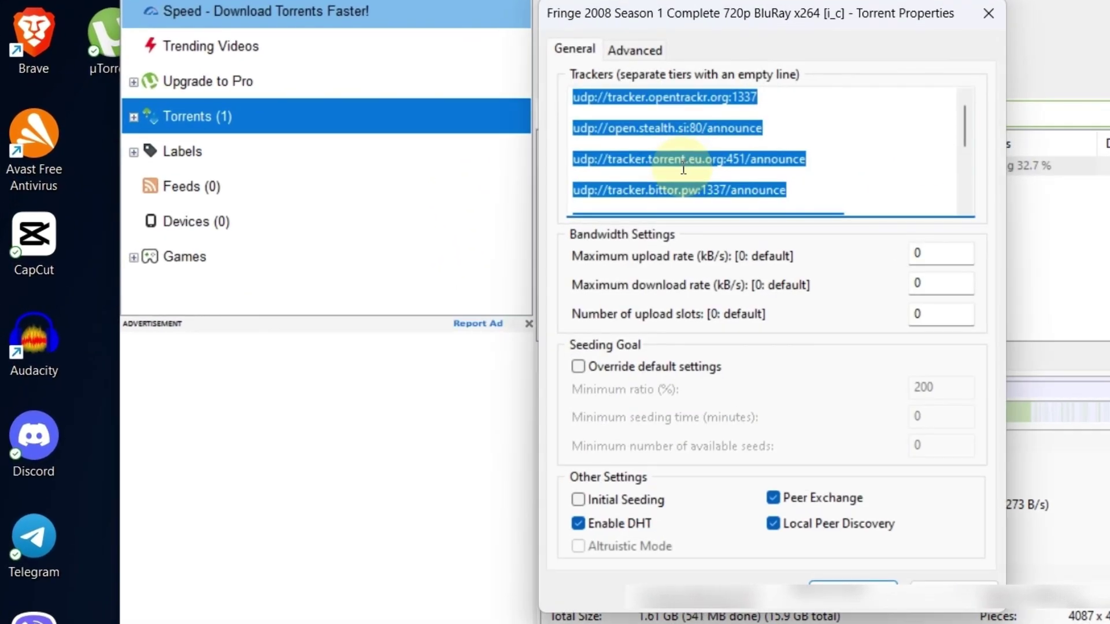
key(BackSpace)
key(ctrl+v)
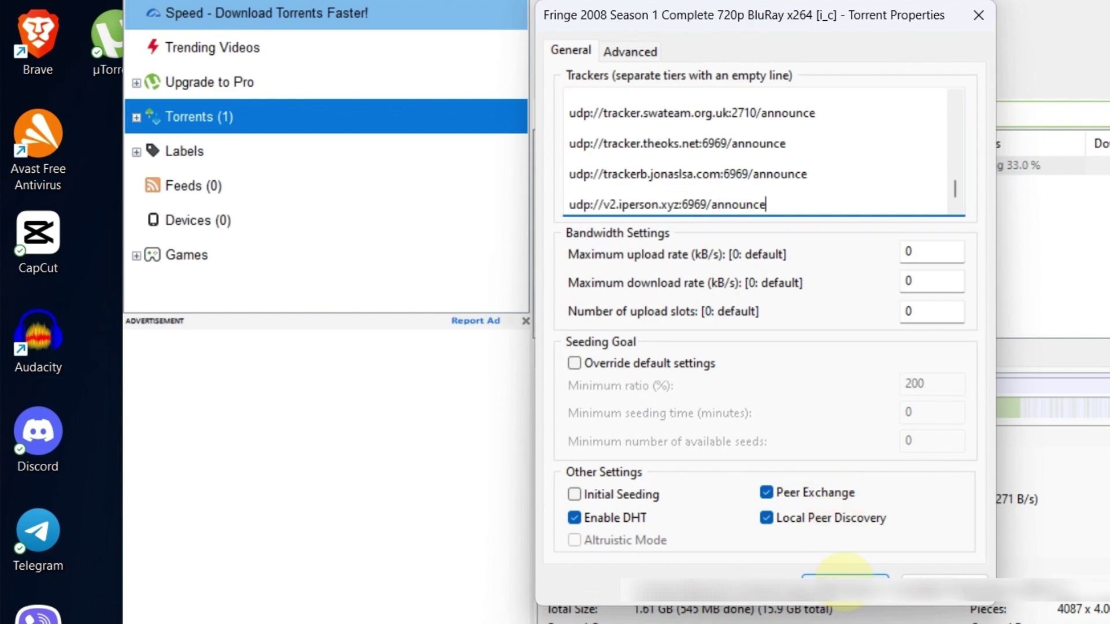
click(844, 578)
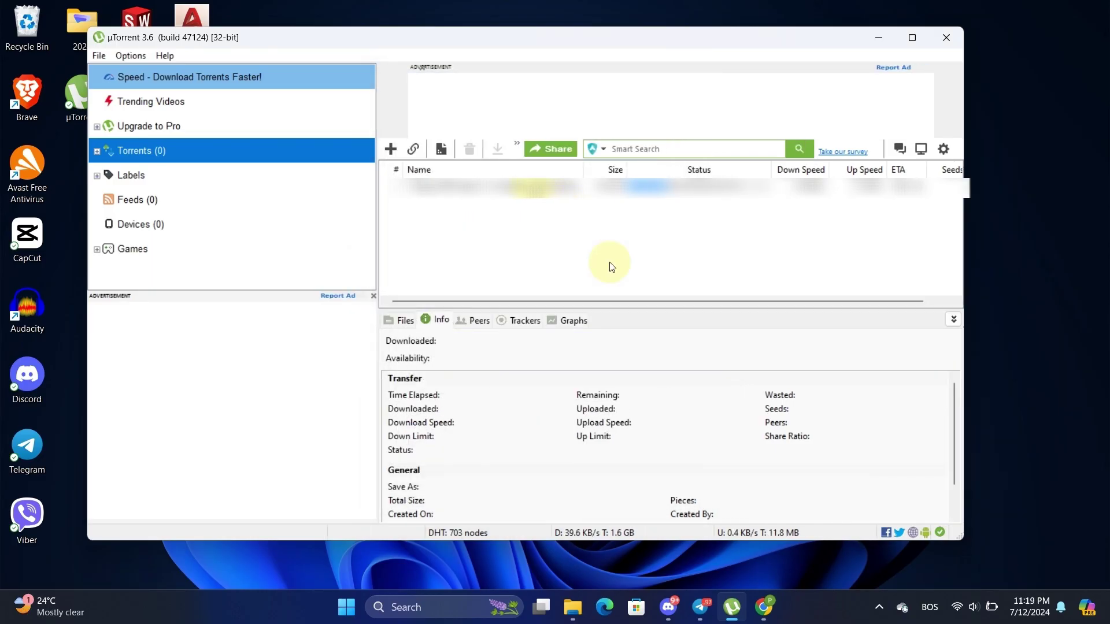
- Enable UPnP port mapping in the Connection preferences, apply, and close Preferences
click(134, 57)
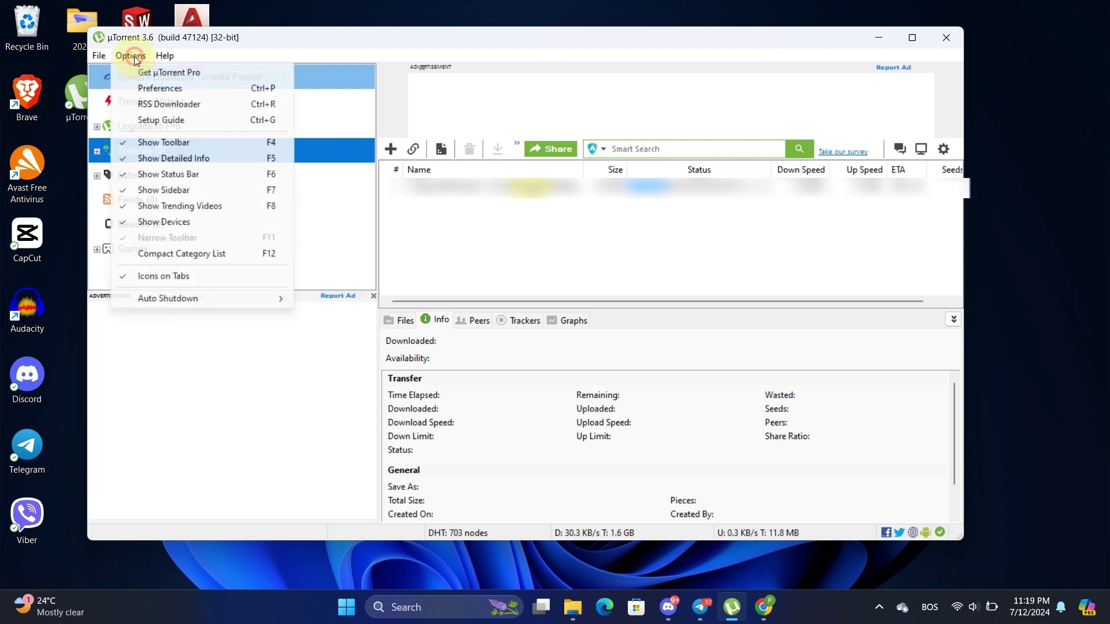
click(165, 88)
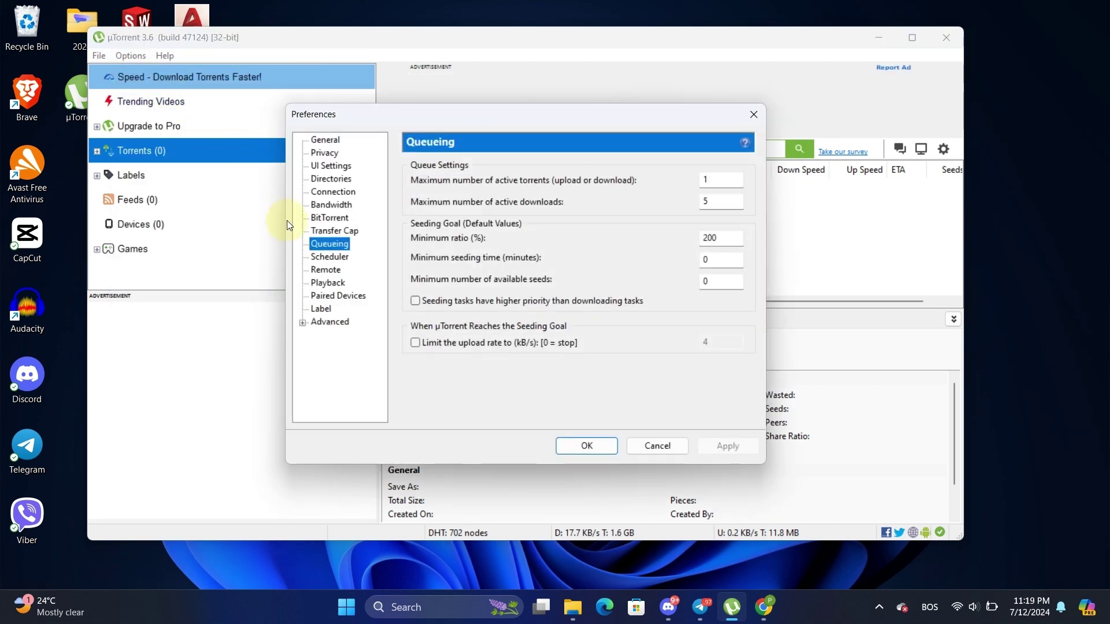
click(340, 194)
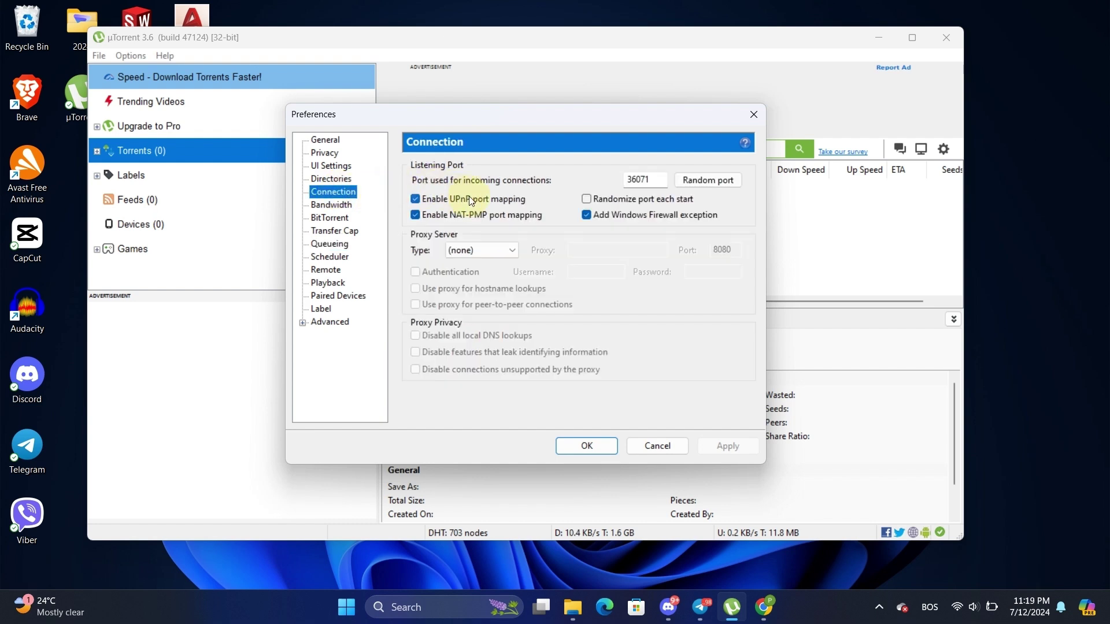
double_click(416, 197)
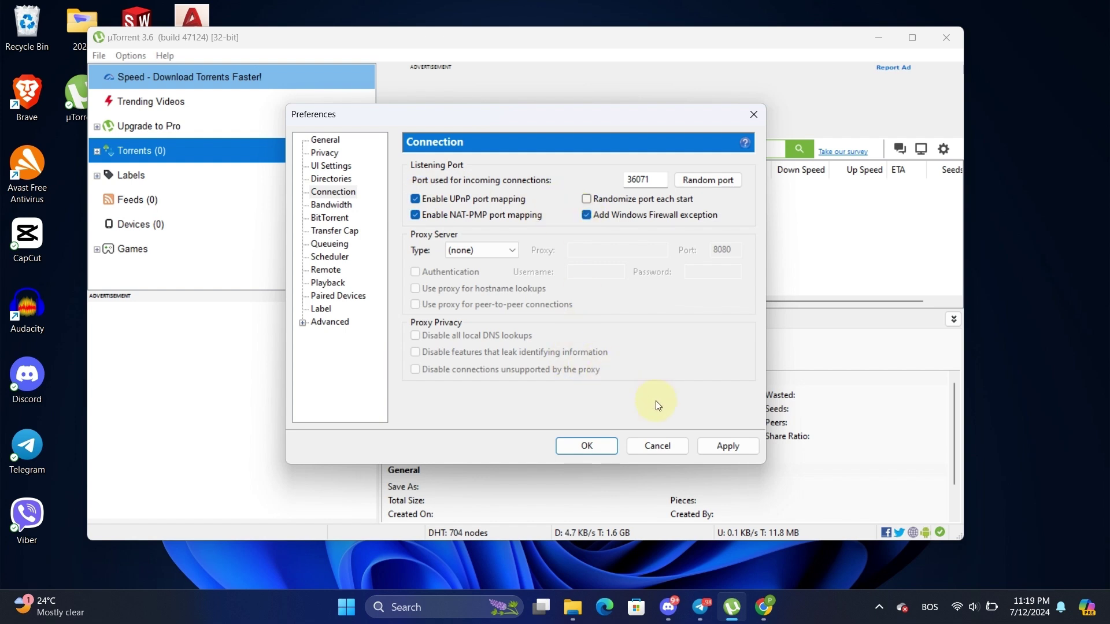
click(745, 447)
click(587, 445)
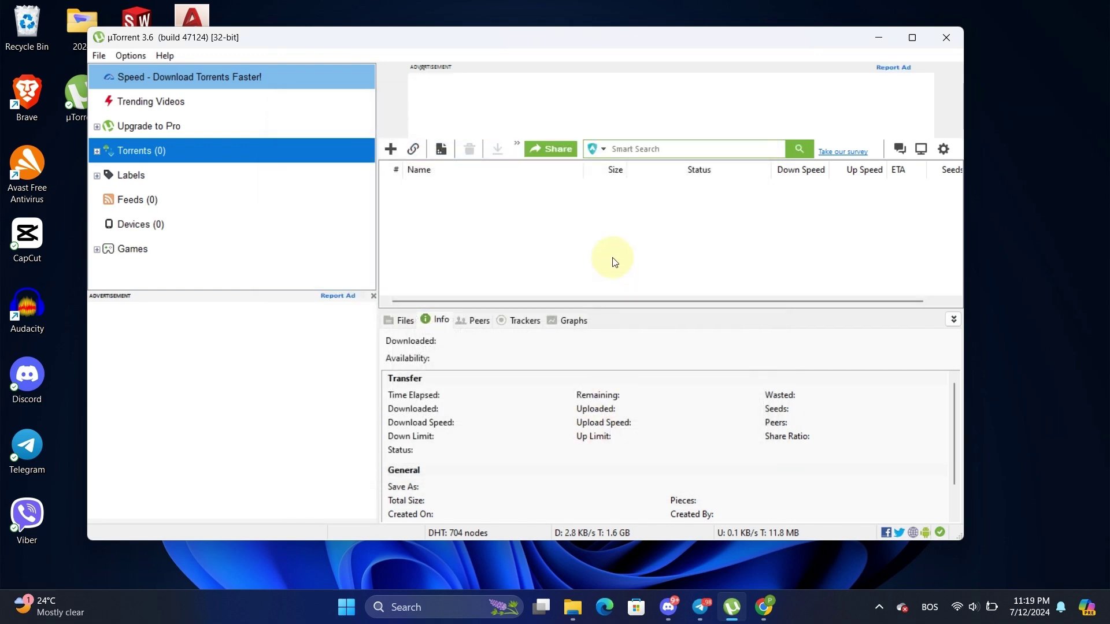